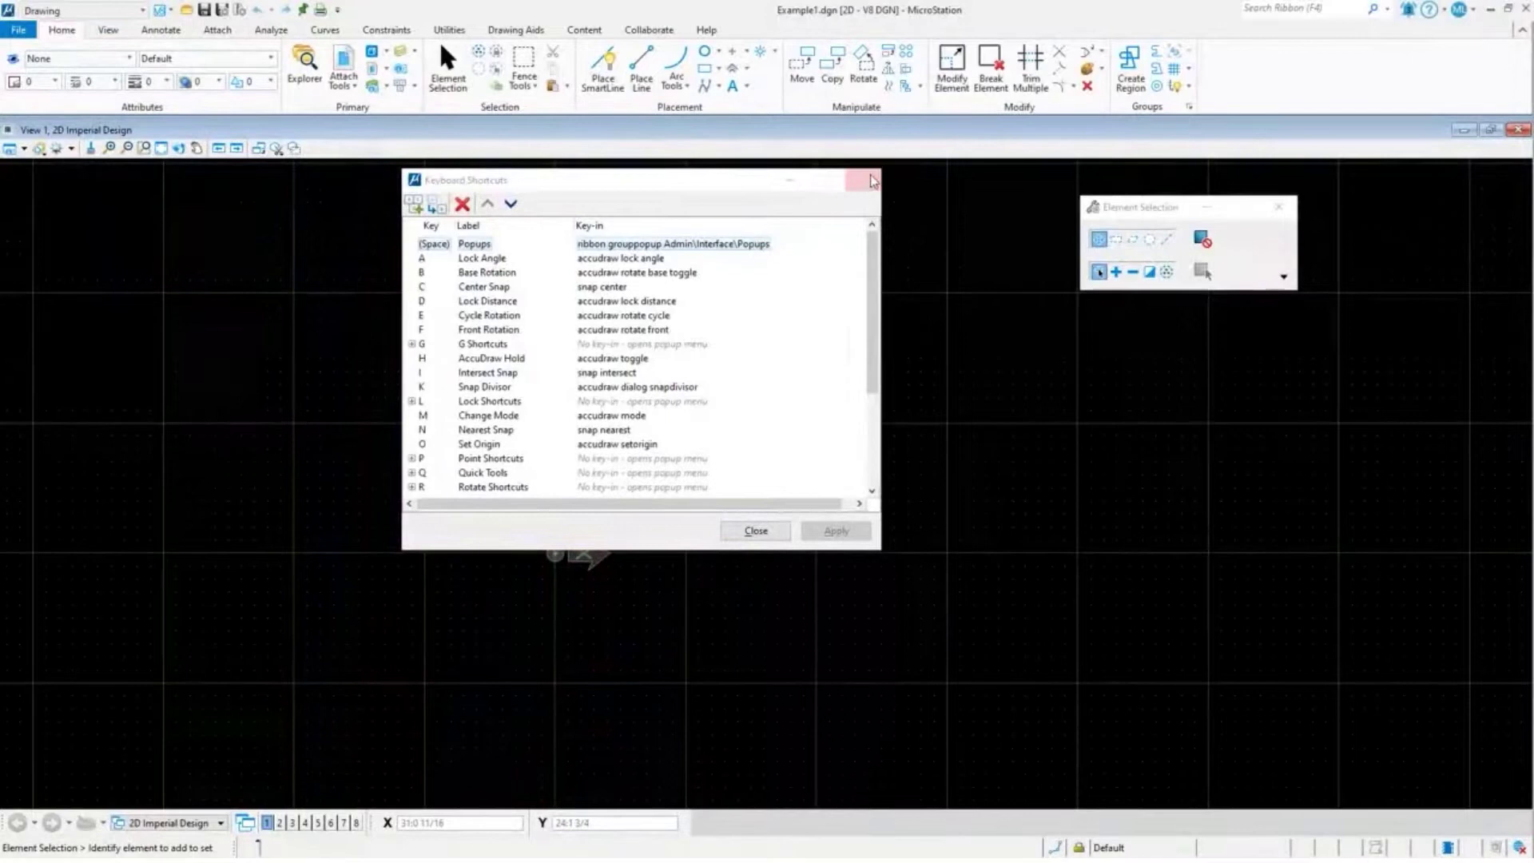
Close the Keyboard Shortcuts dialog and show the Quick Access Toolbar's command checklist.
click(863, 179)
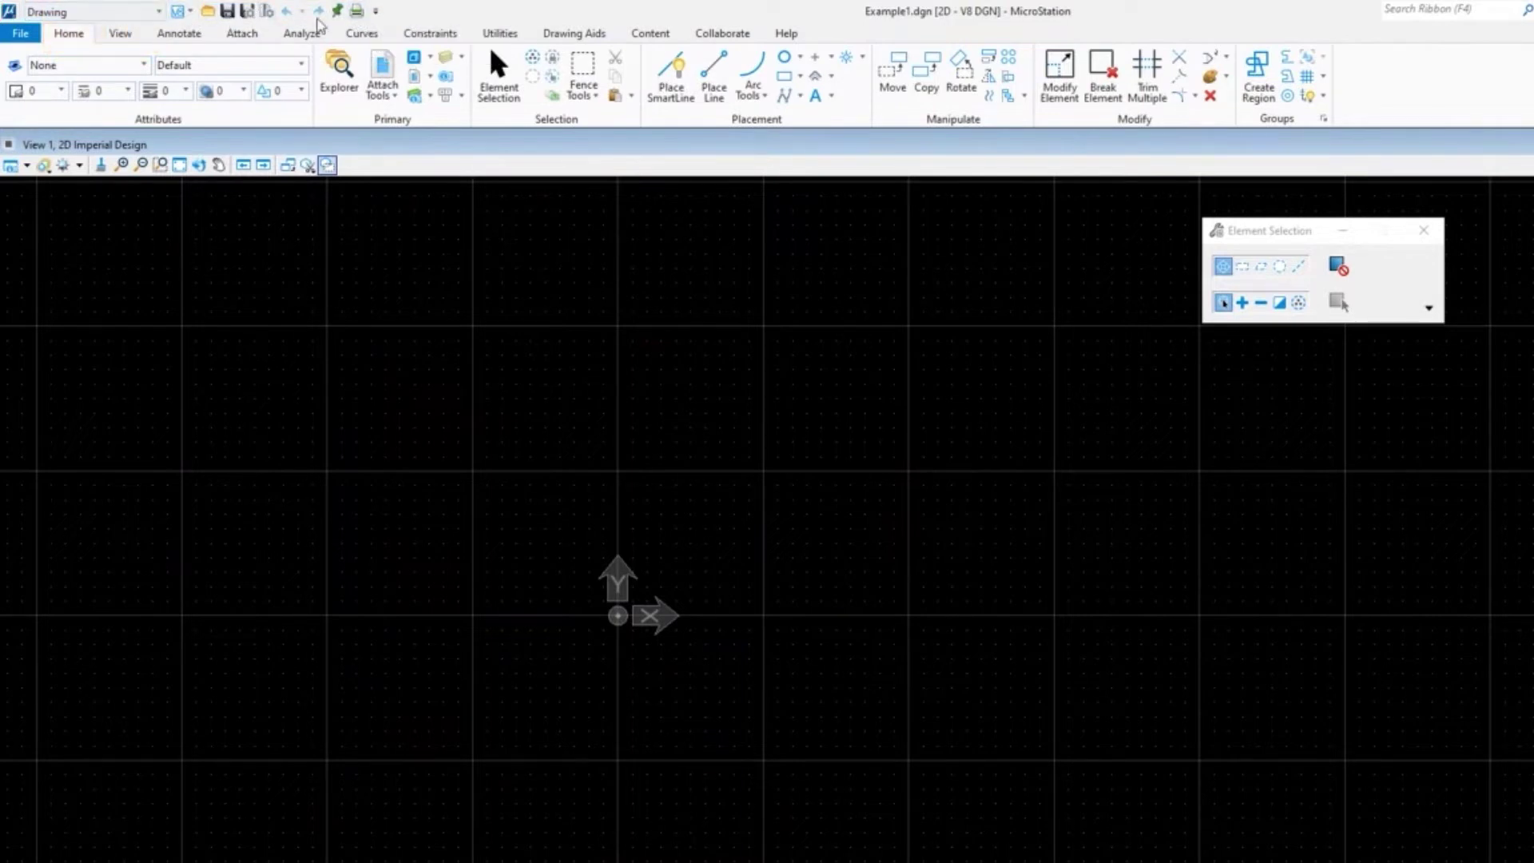
click(377, 13)
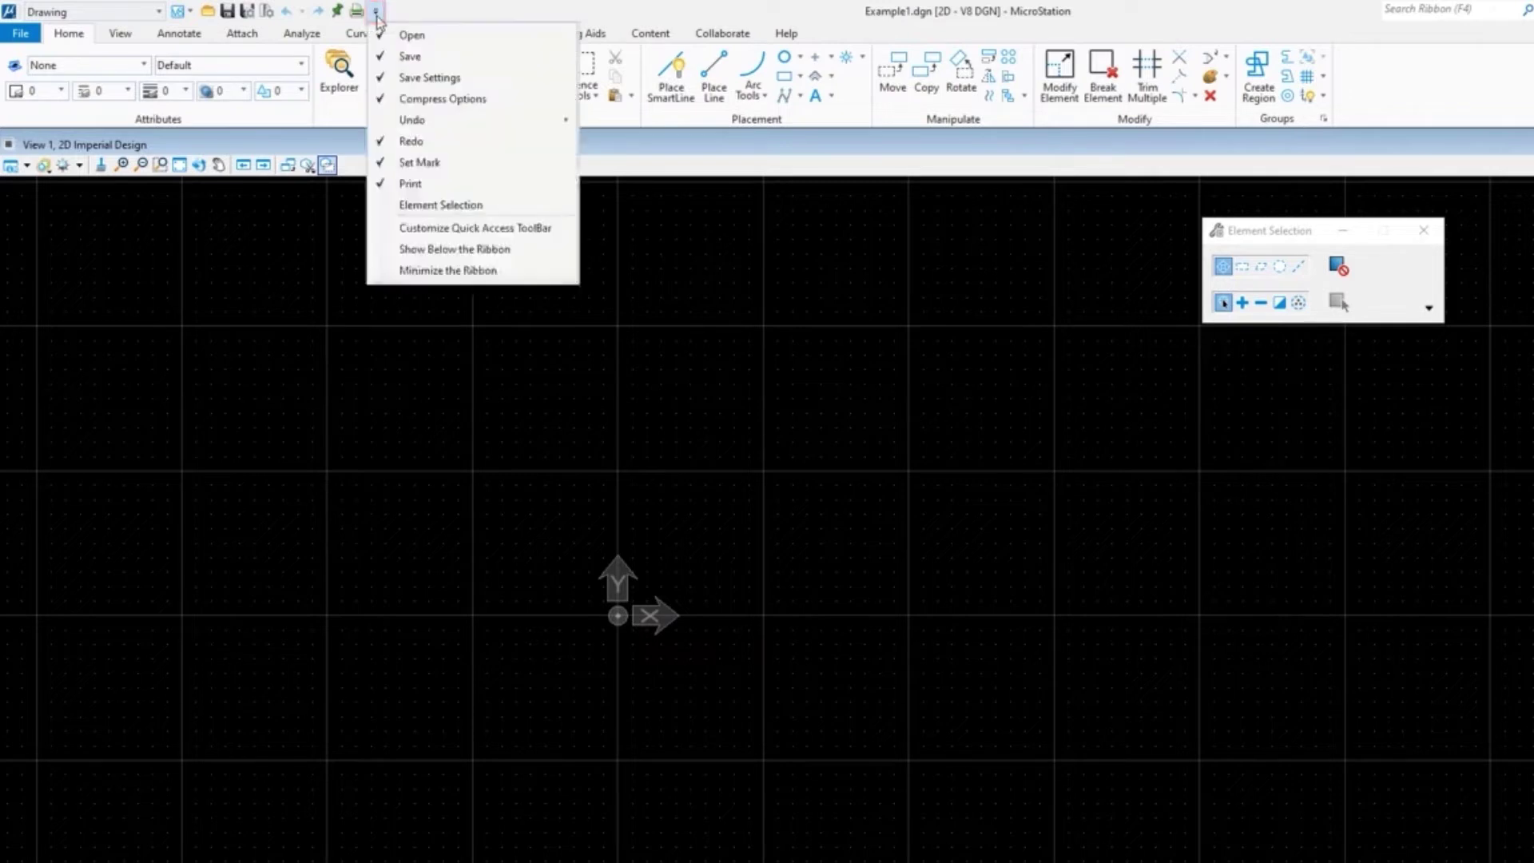
Open the Customize Quick Access Toolbar window, flip between pages, and check the component categories, keeping Buttons.
click(524, 234)
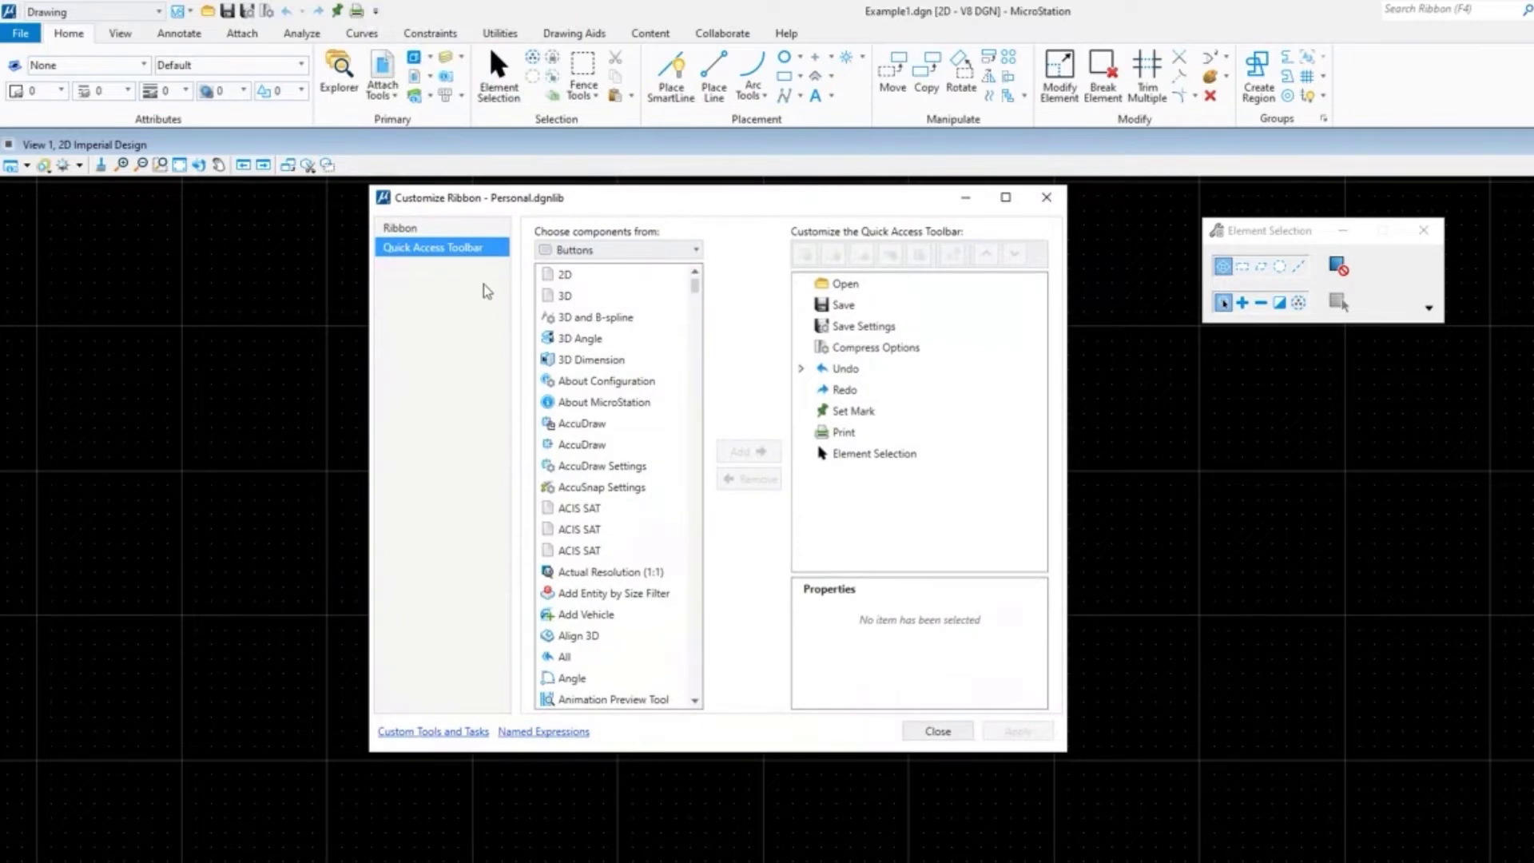
click(412, 229)
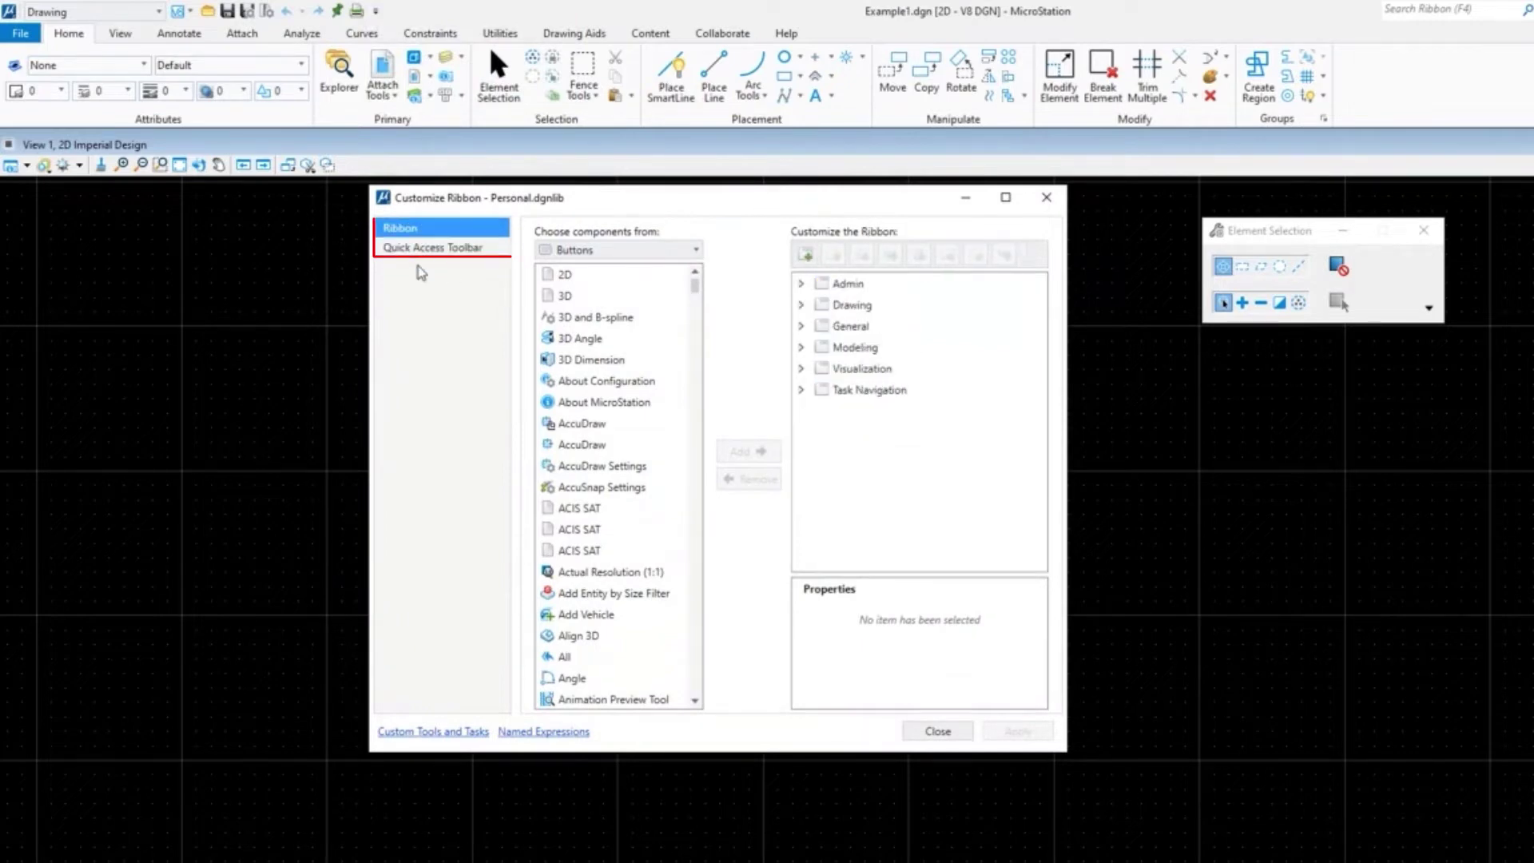
click(424, 248)
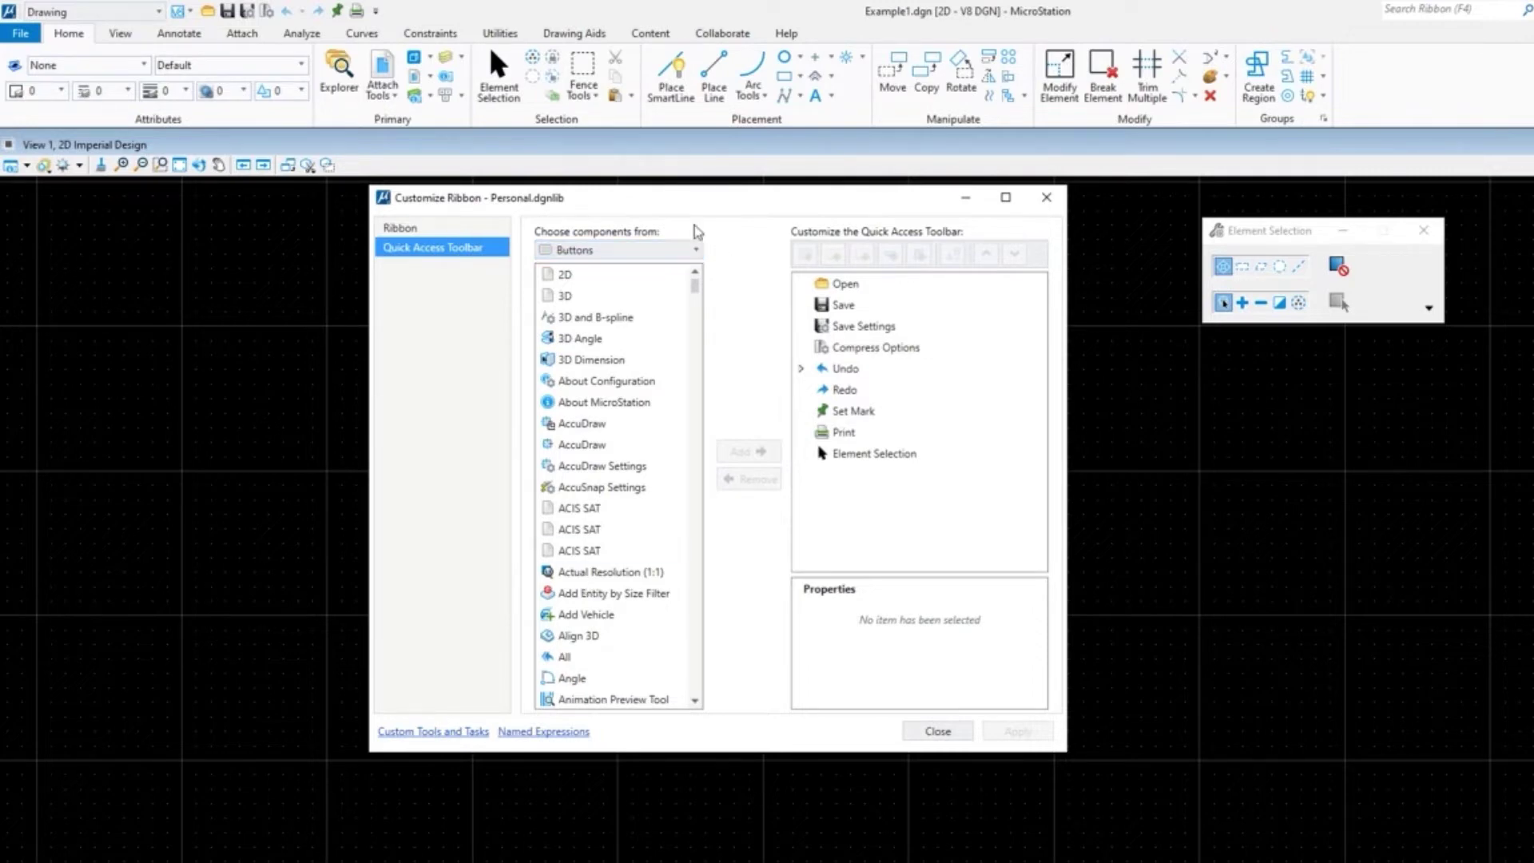
click(698, 251)
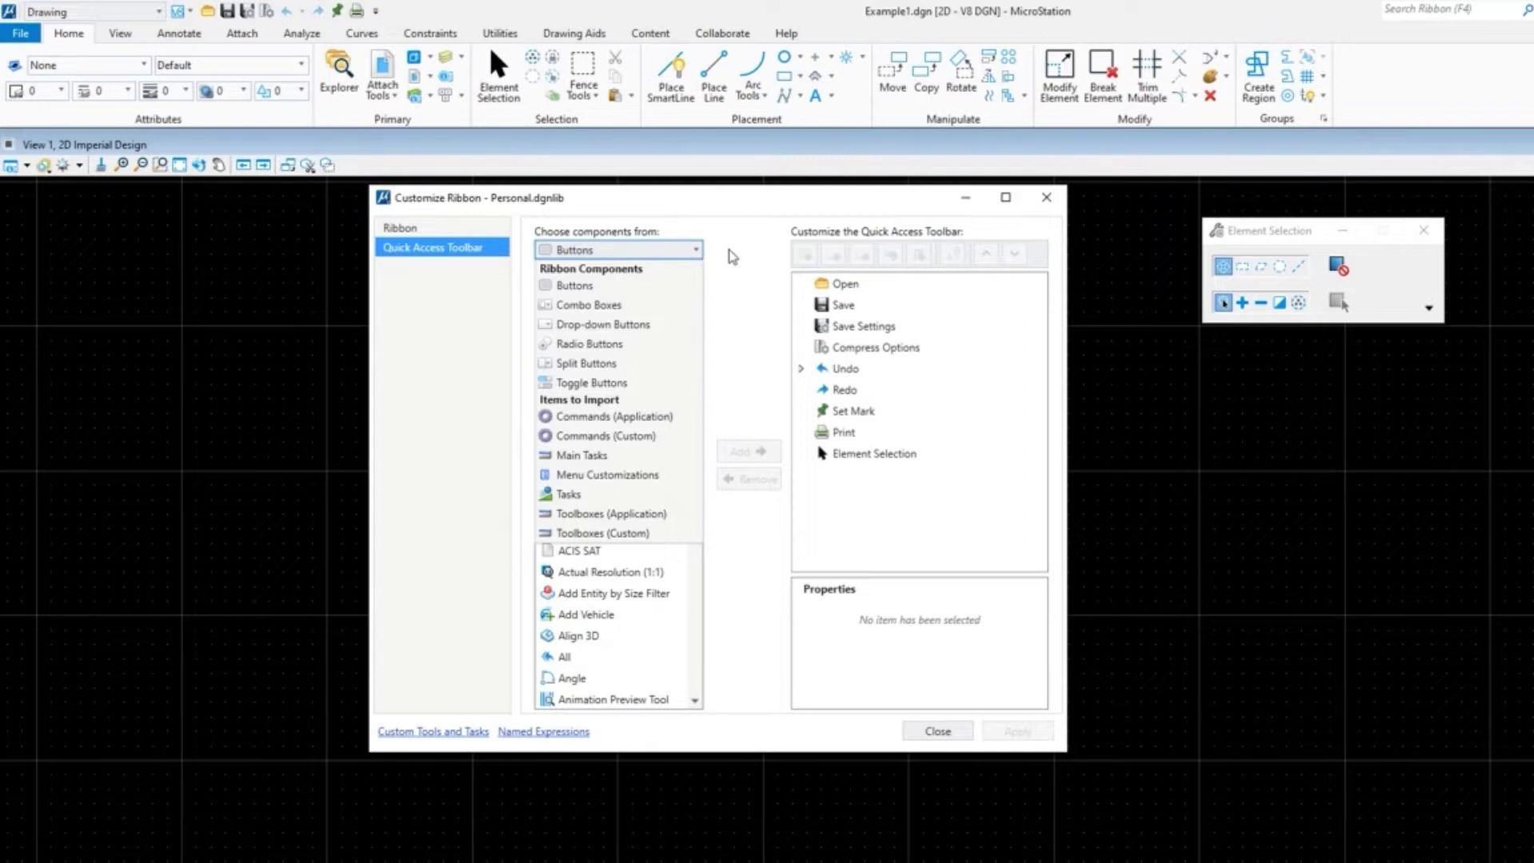
click(414, 232)
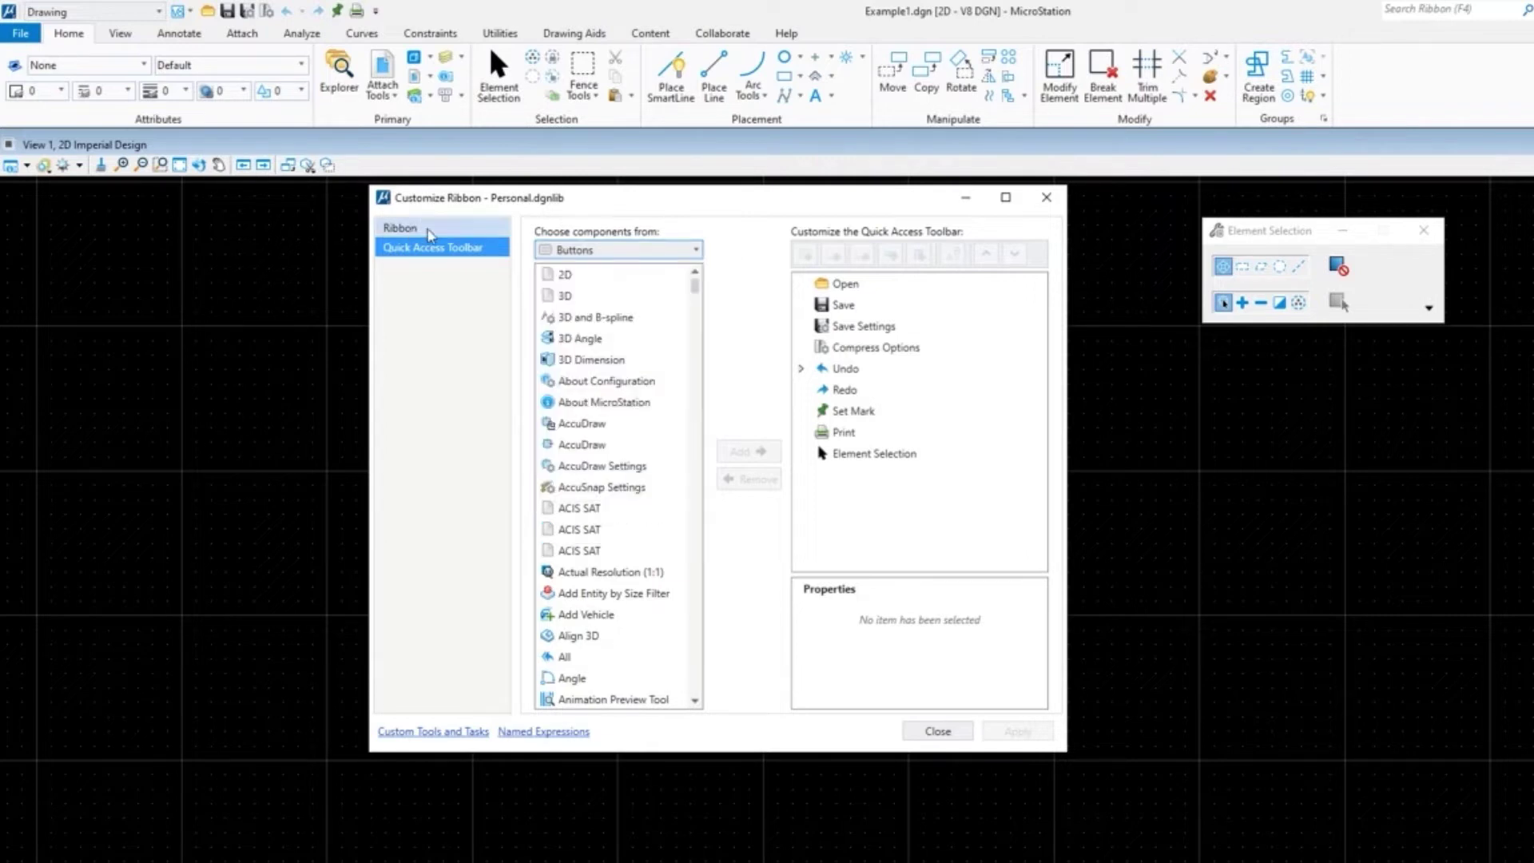
Check the Ribbon page's component categories, then return to the Quick Access Toolbar page's button list.
click(429, 232)
click(696, 250)
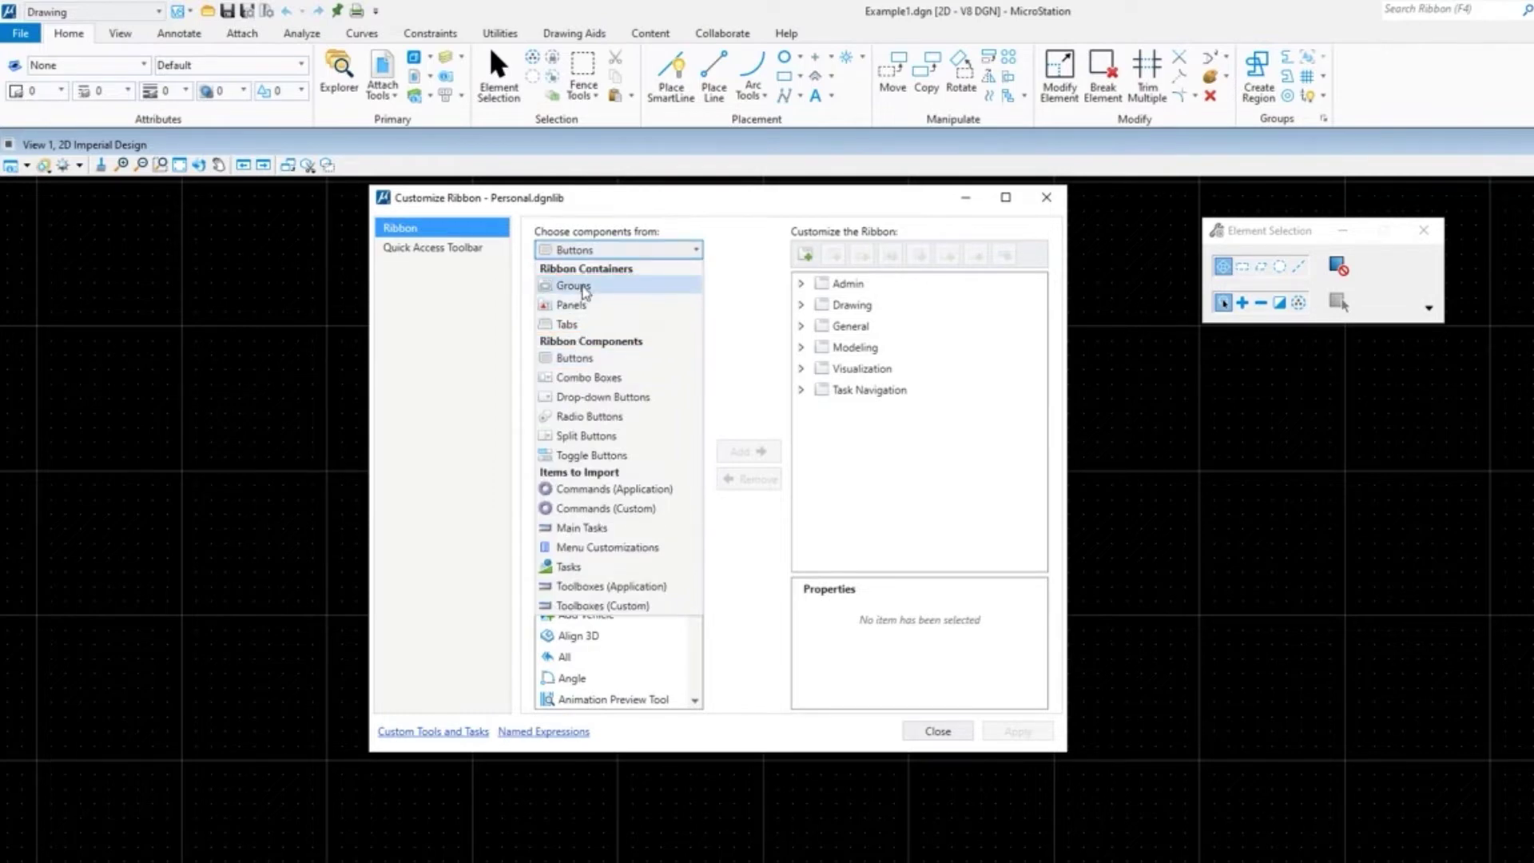
click(725, 247)
click(452, 254)
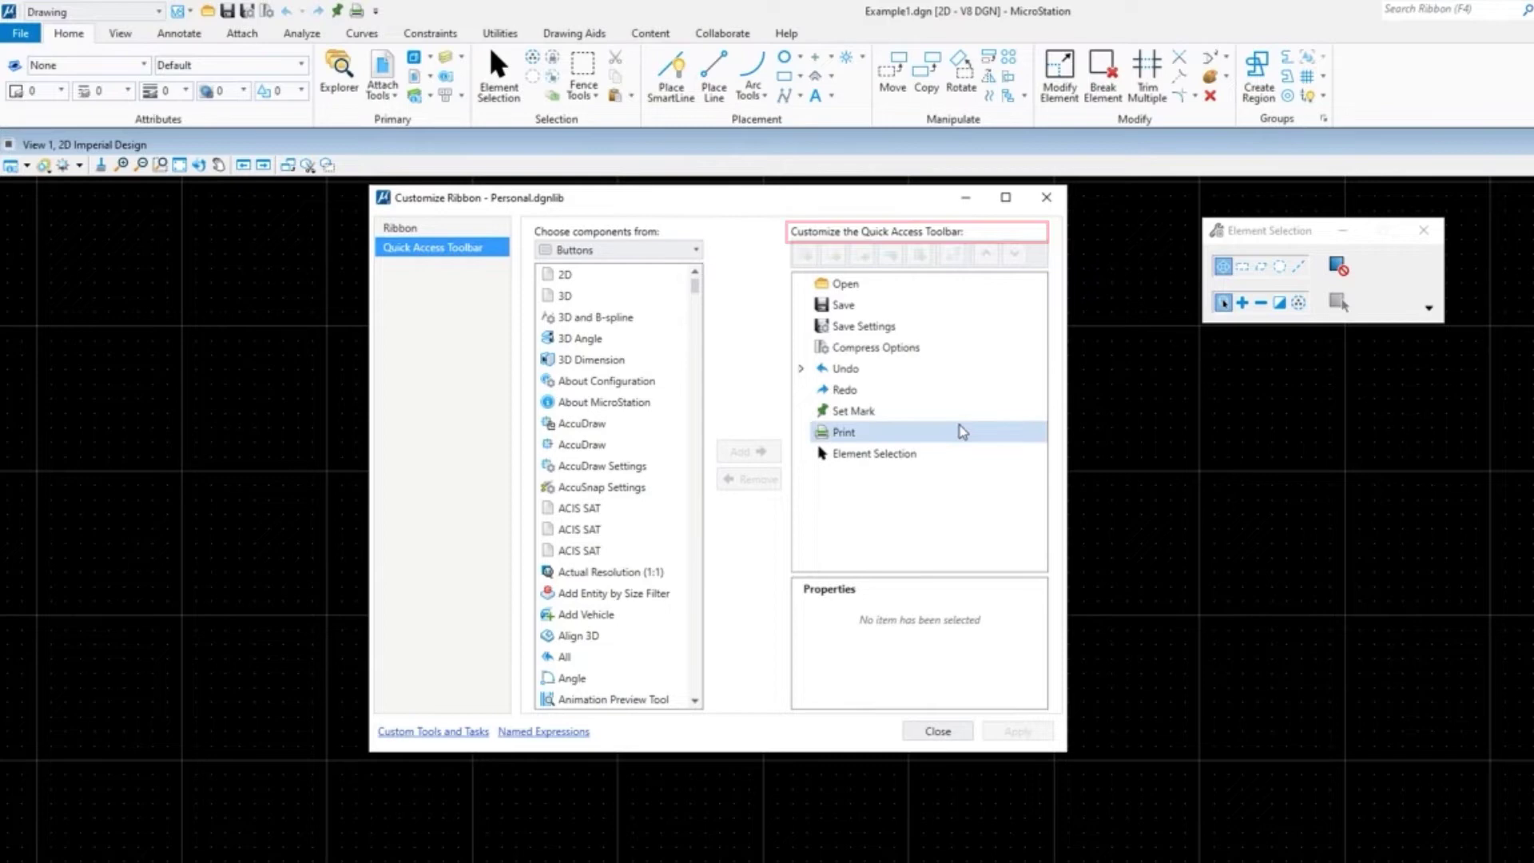
drag(696, 286, 702, 391)
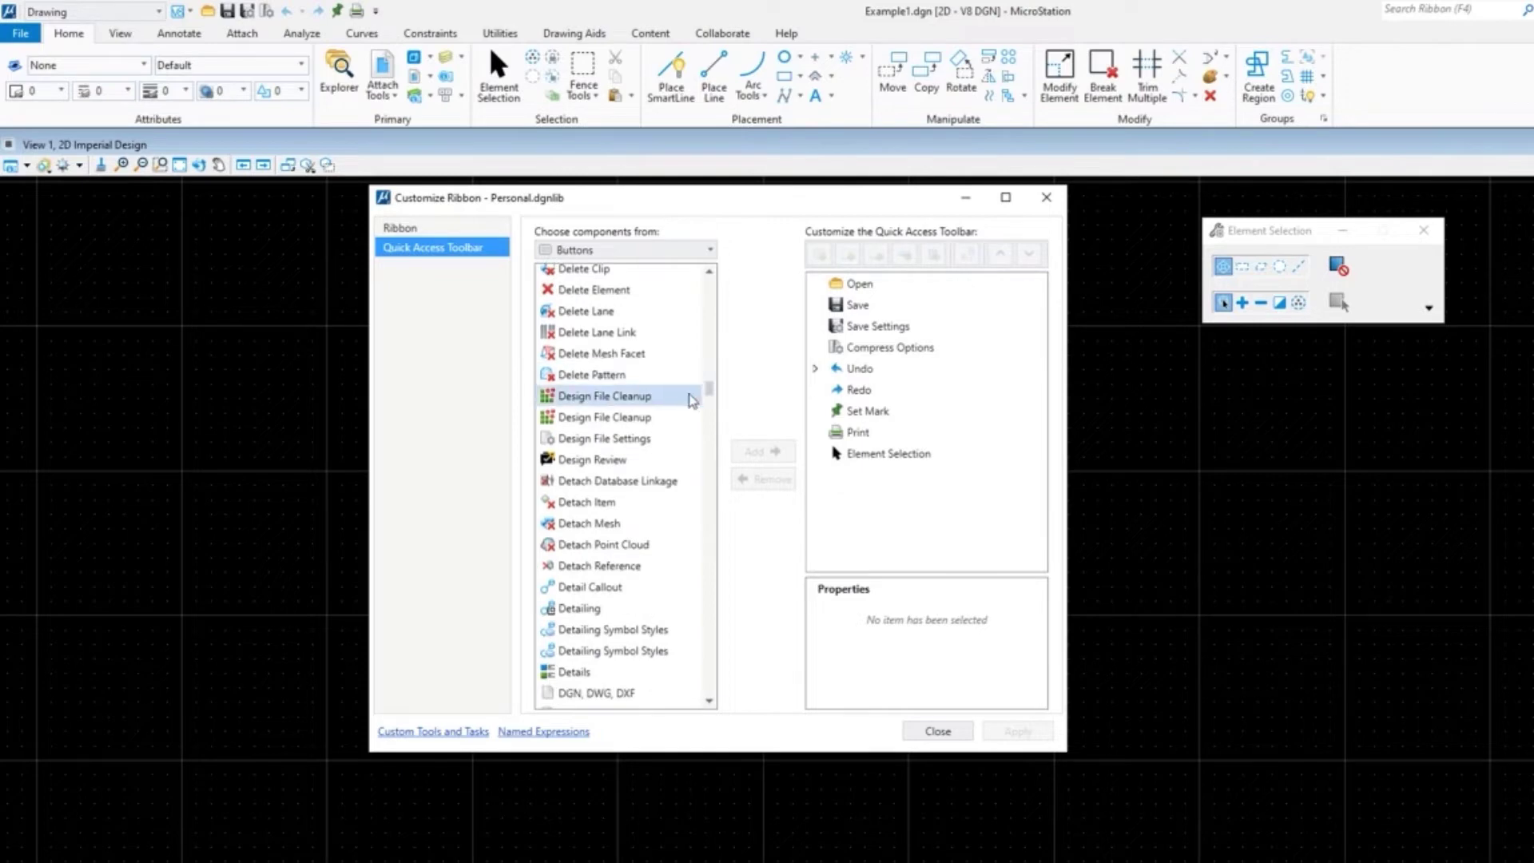
Add Design File Settings and Preferences buttons to the Quick Access Toolbar, apply, and close.
click(562, 440)
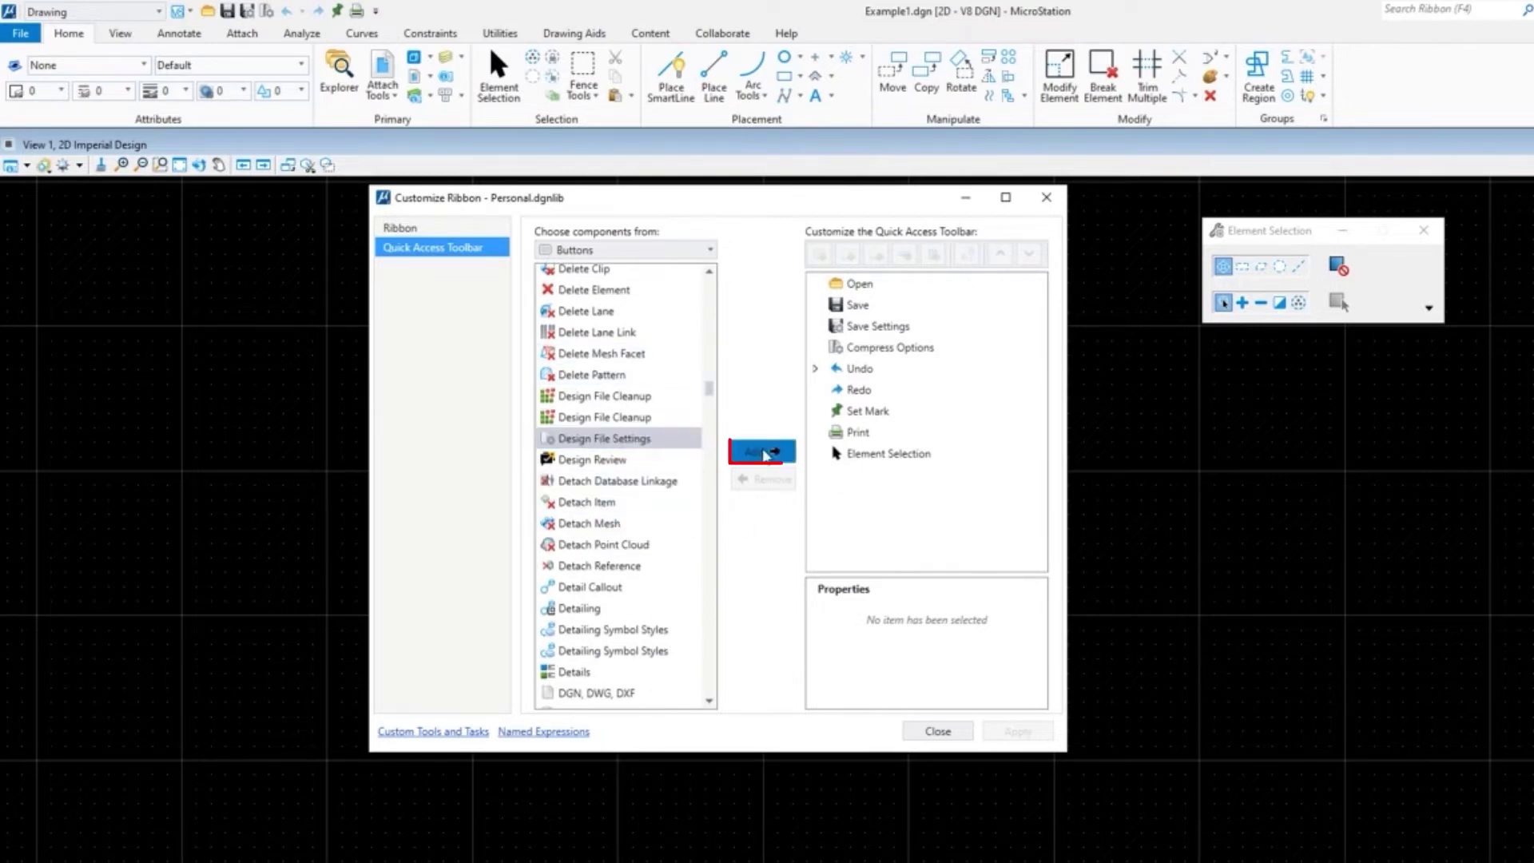
click(763, 451)
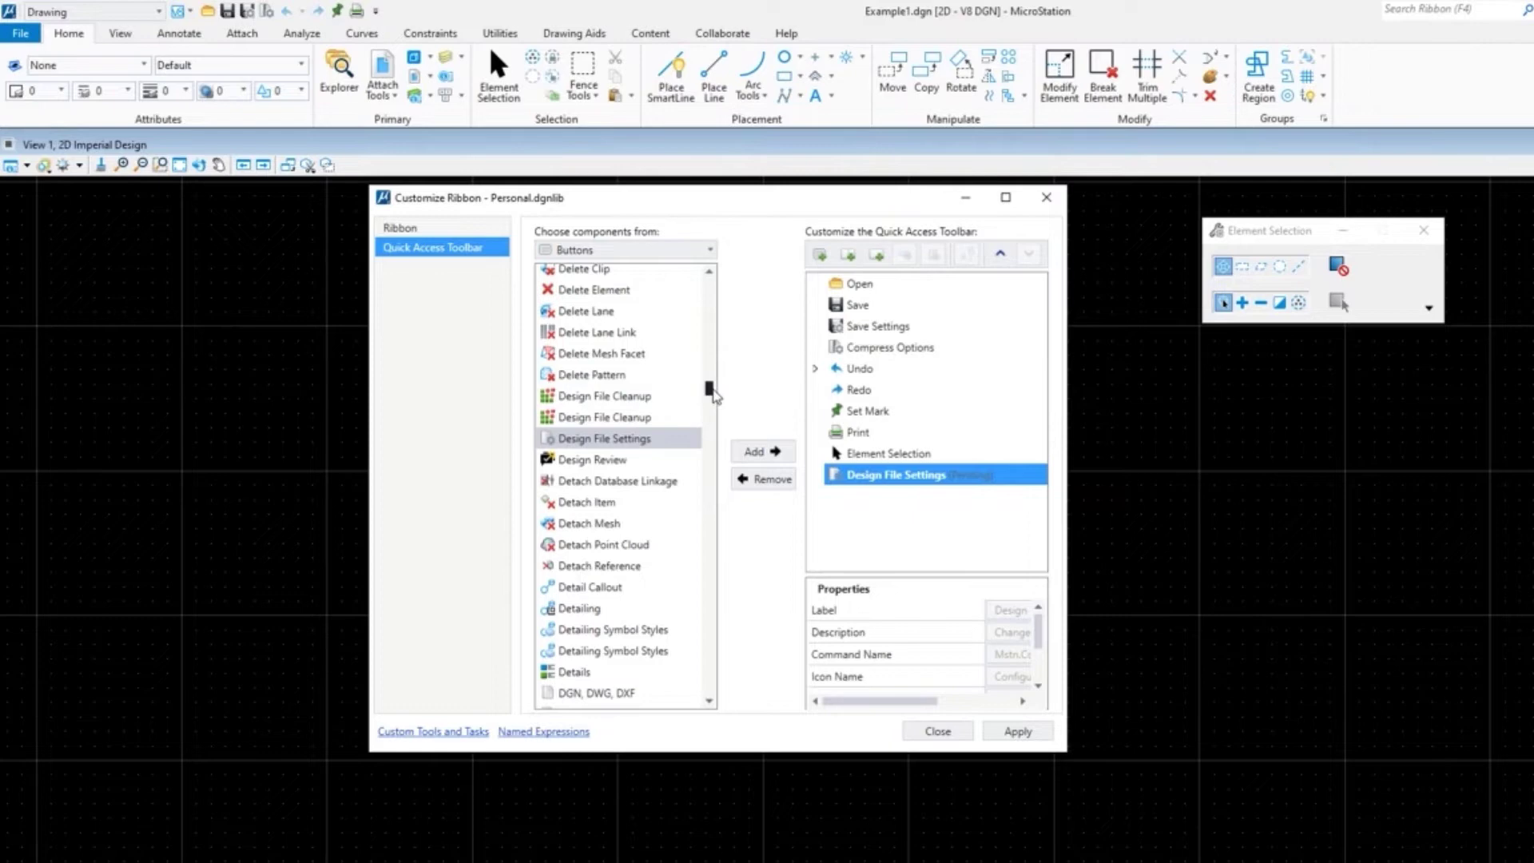
drag(713, 394, 703, 560)
scroll(703, 558, down, 7)
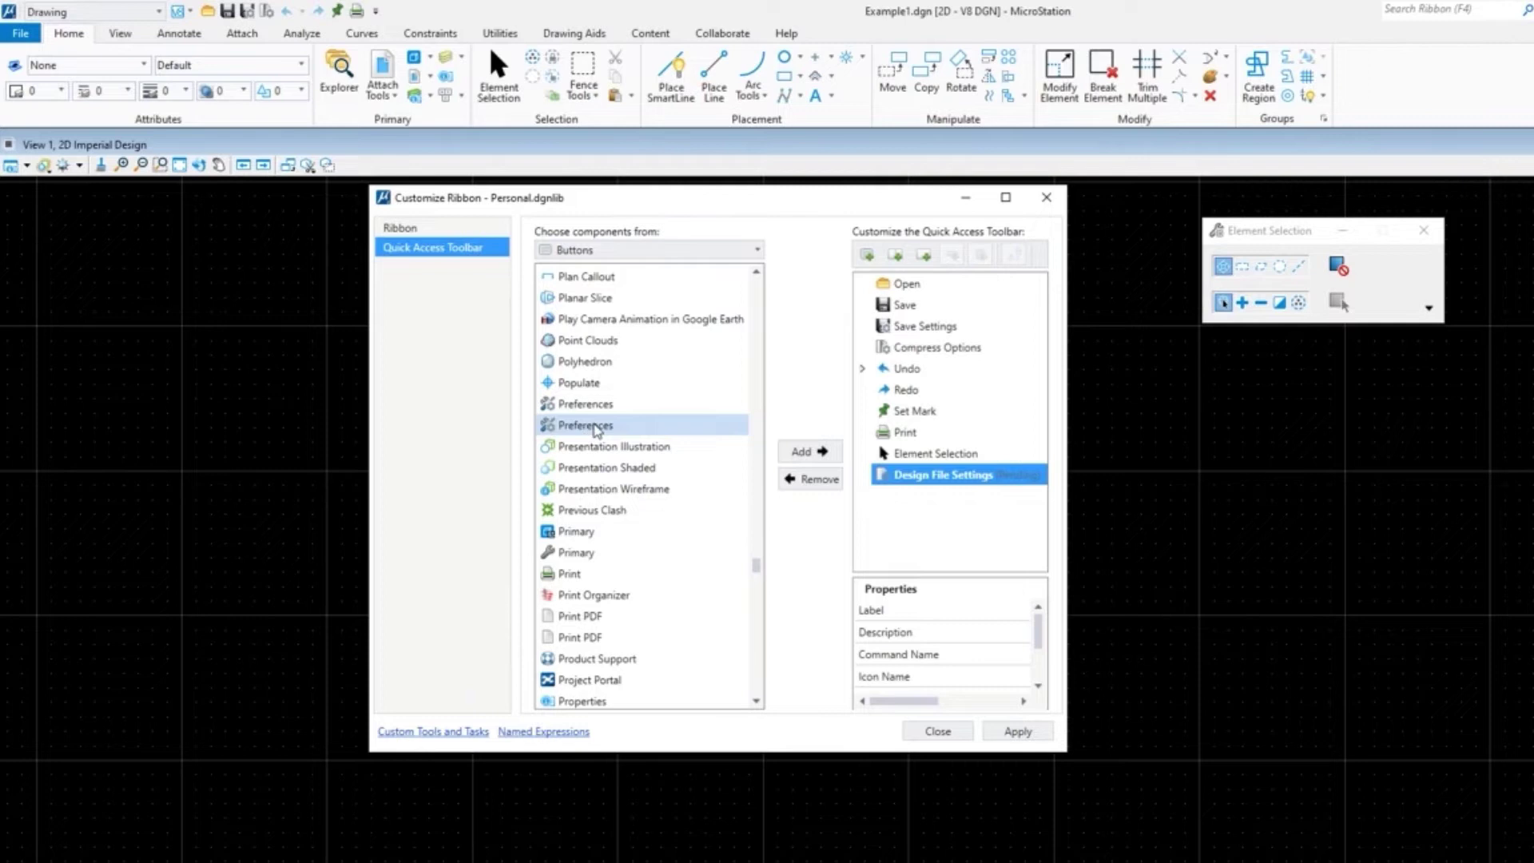
click(596, 428)
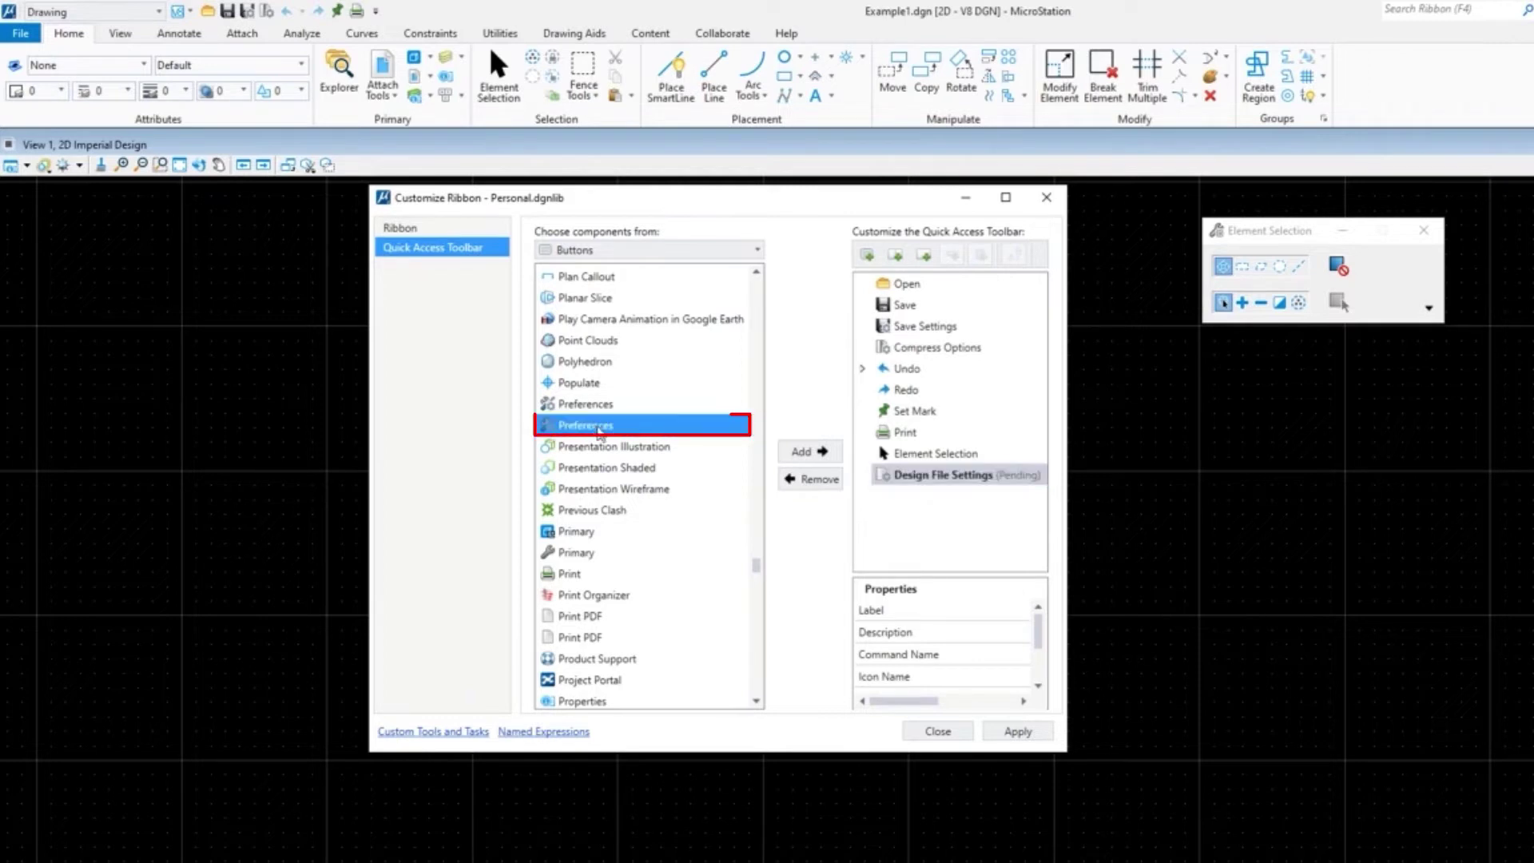
click(809, 451)
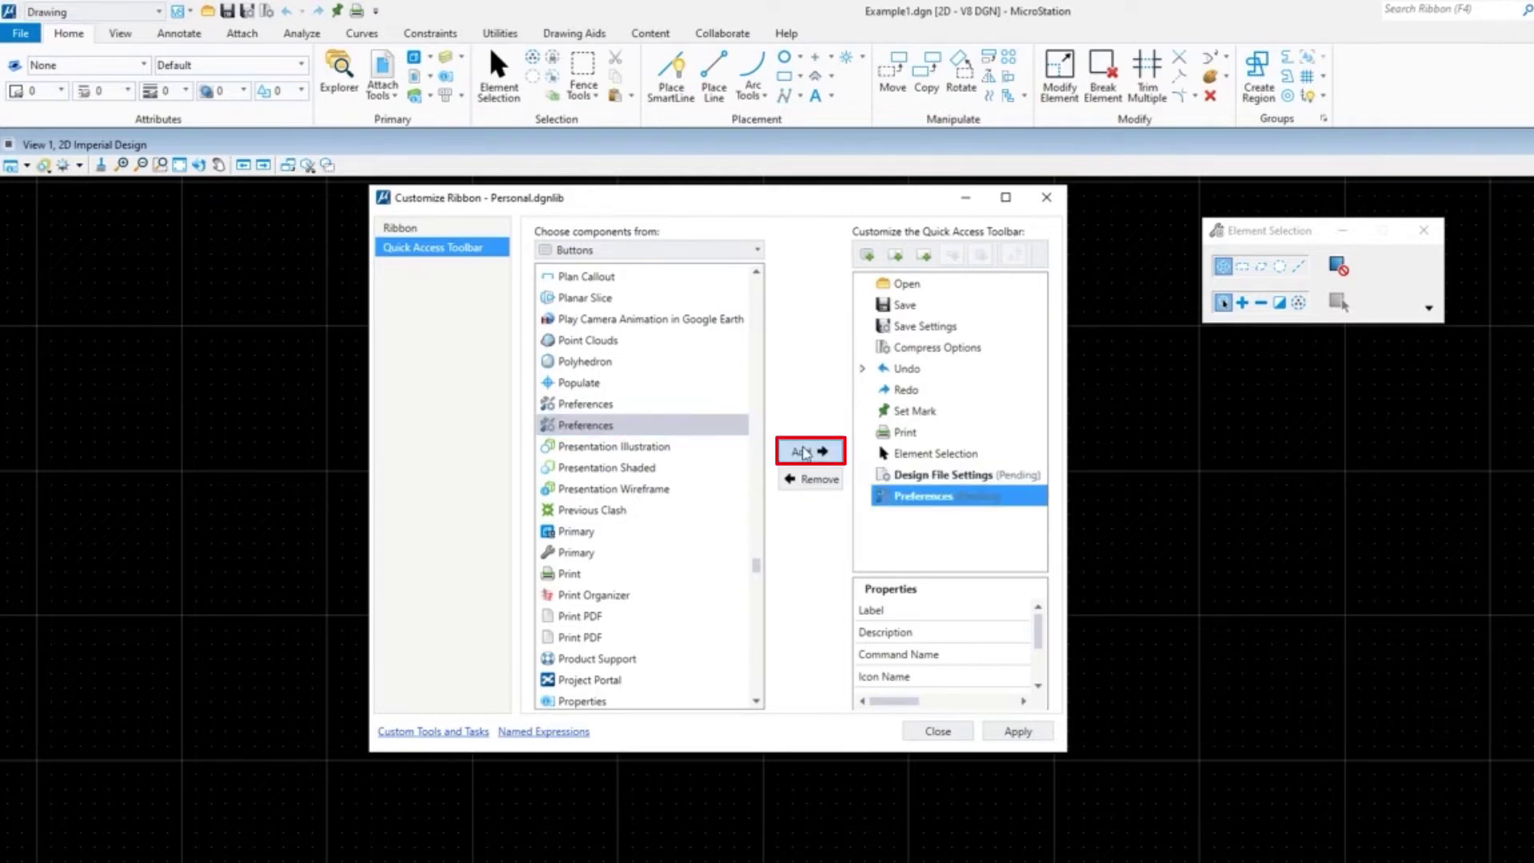
click(1017, 731)
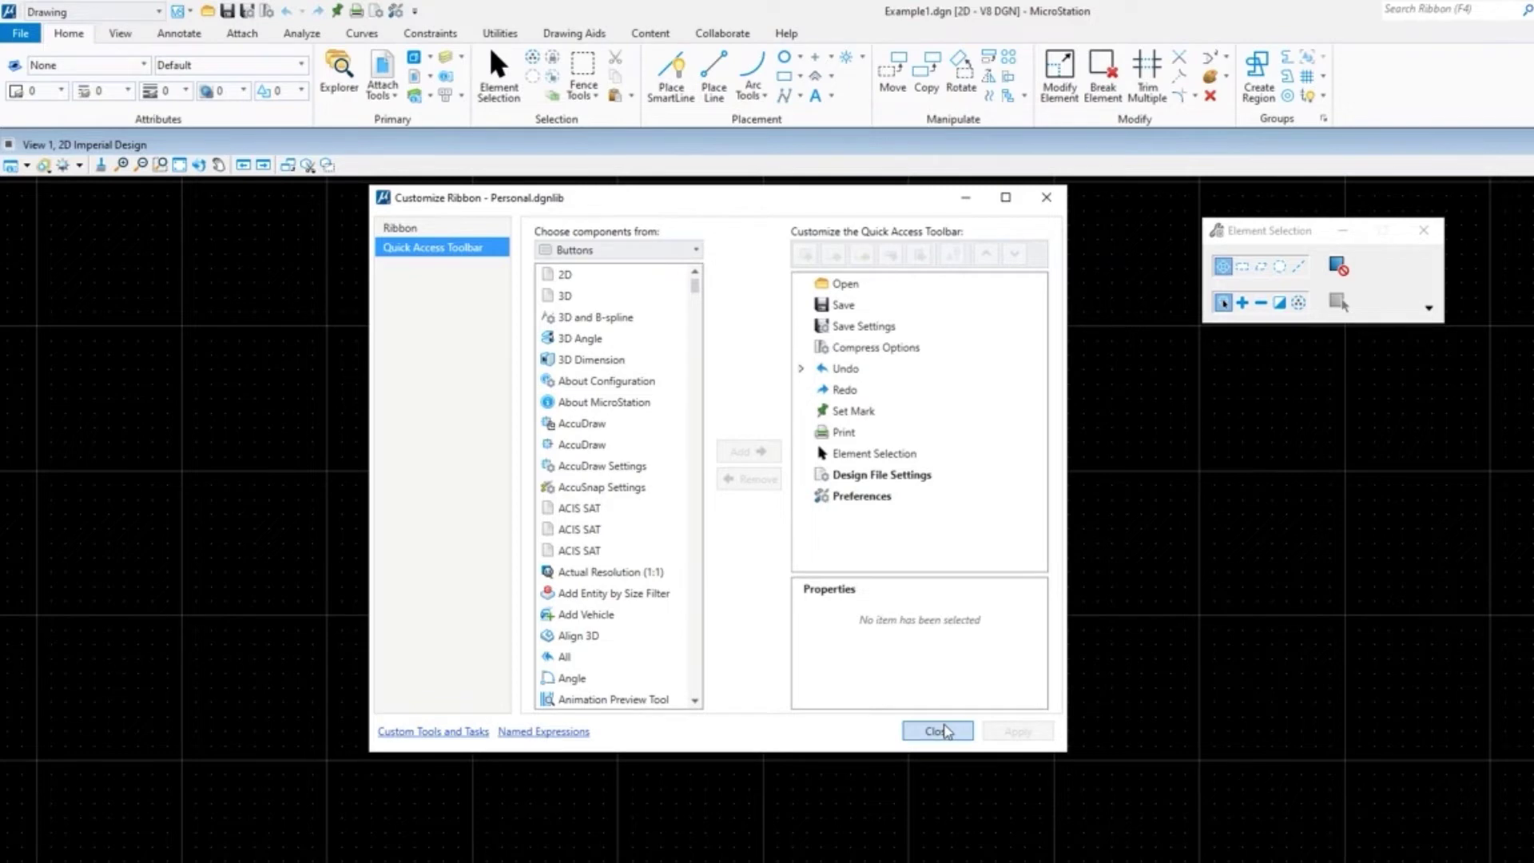
click(941, 730)
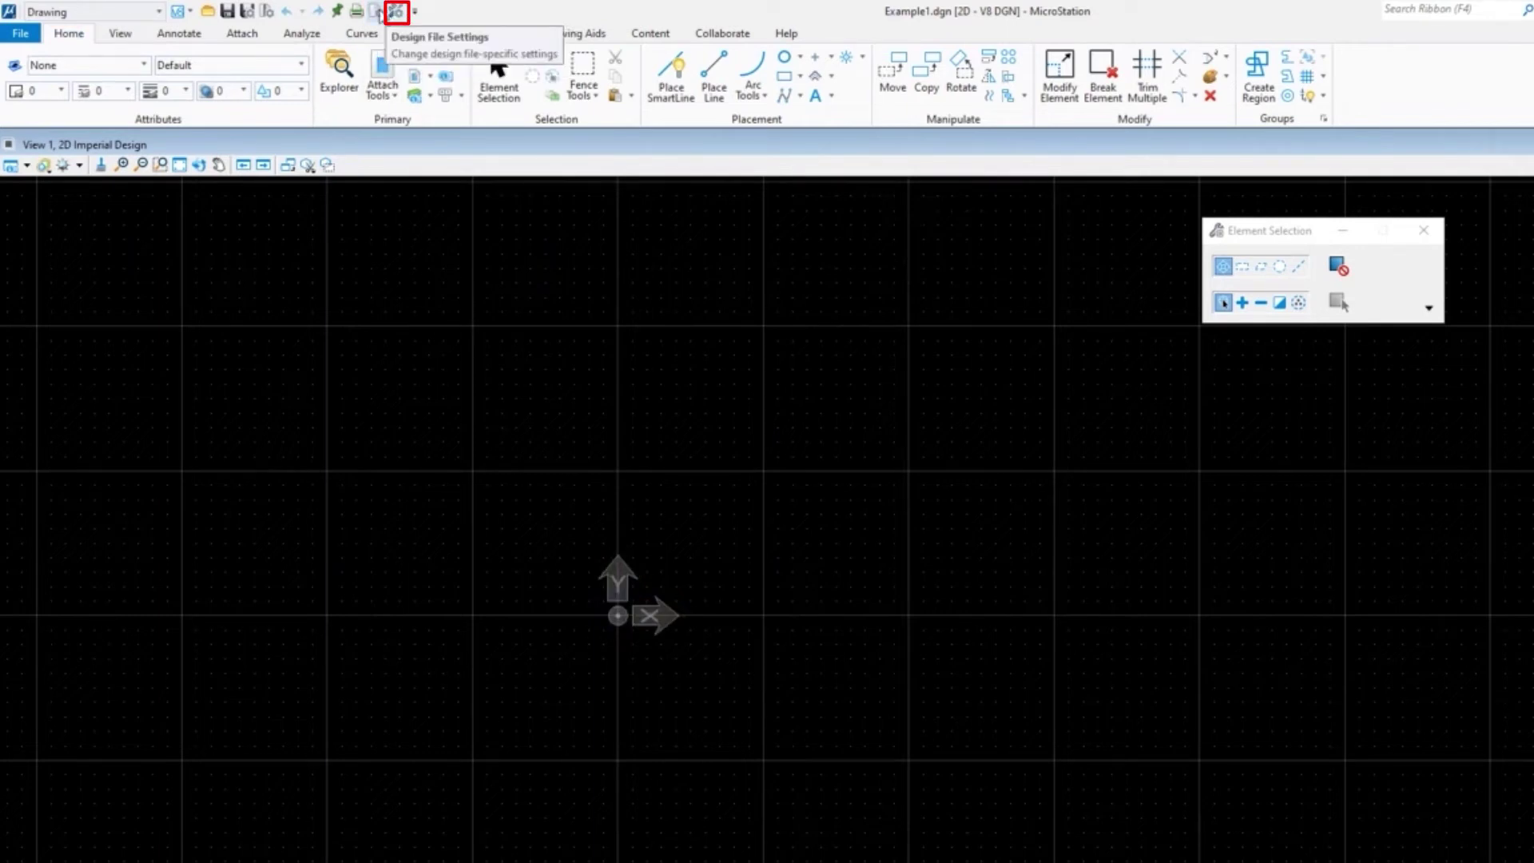
click(396, 11)
drag(750, 196, 725, 220)
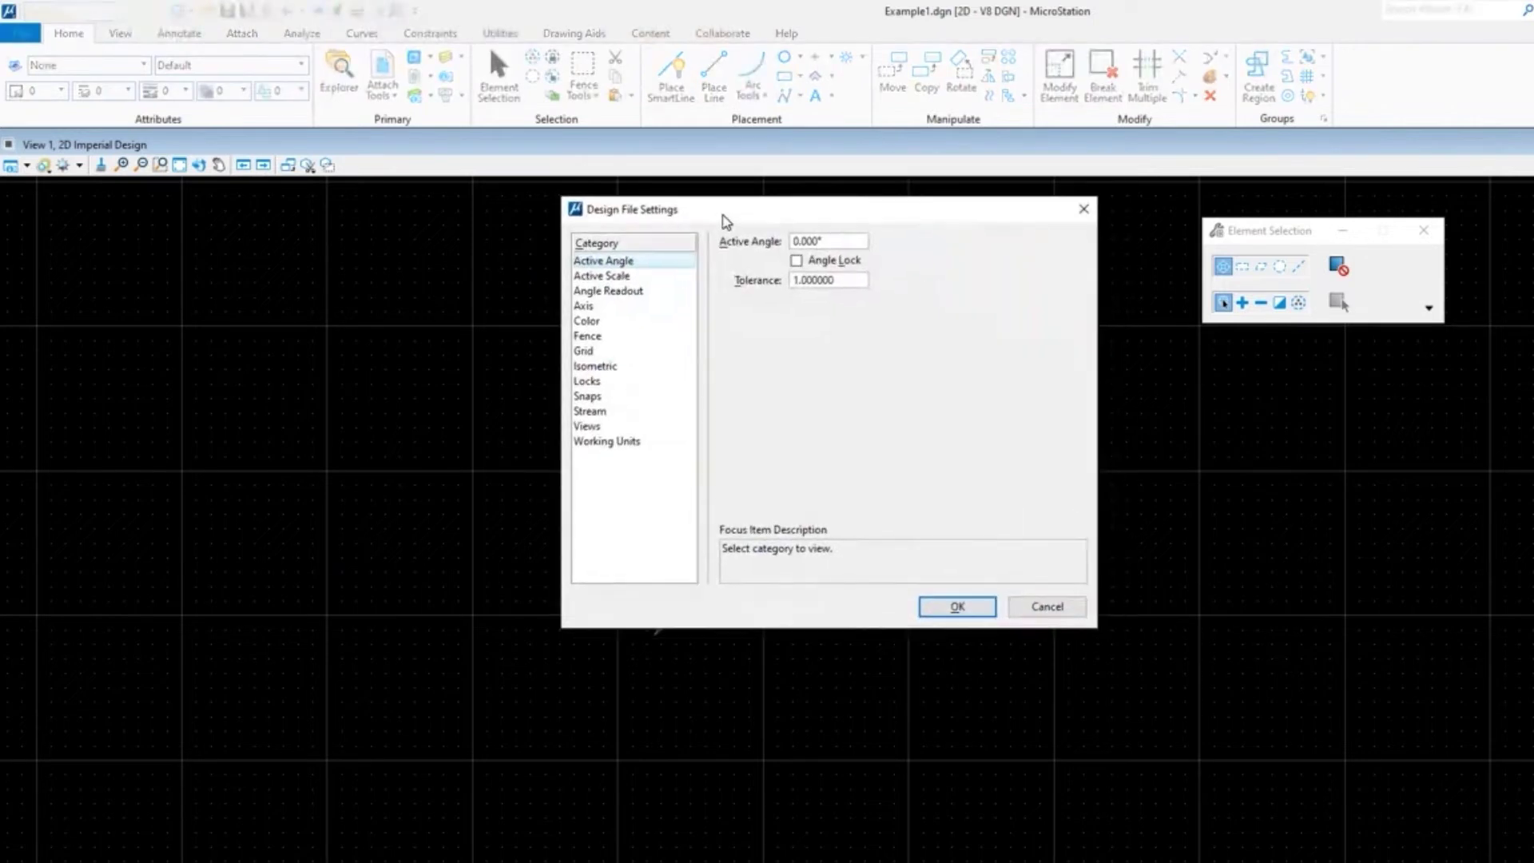
click(625, 441)
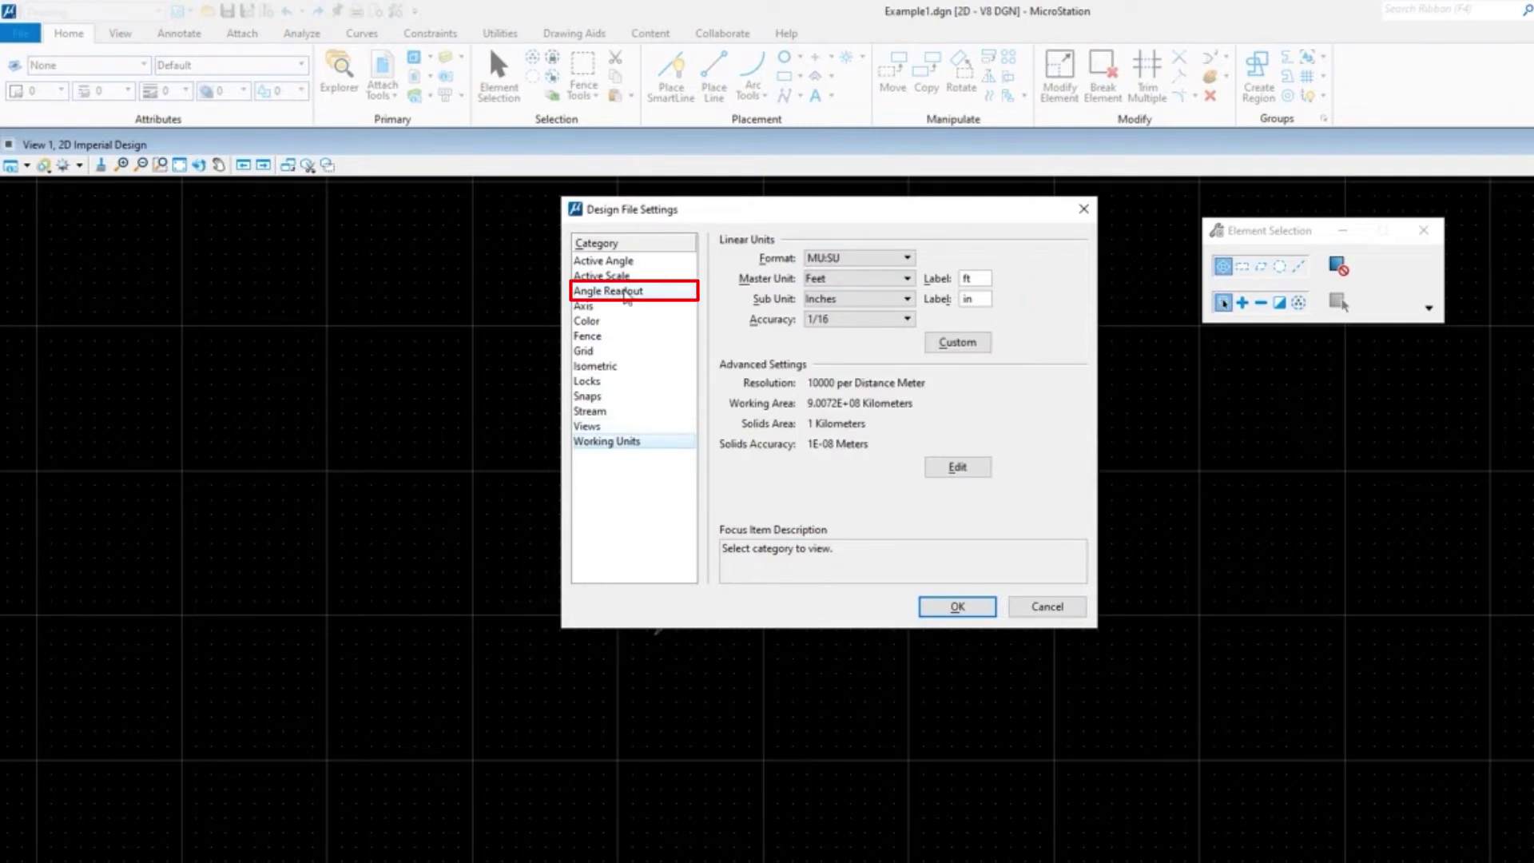
click(626, 293)
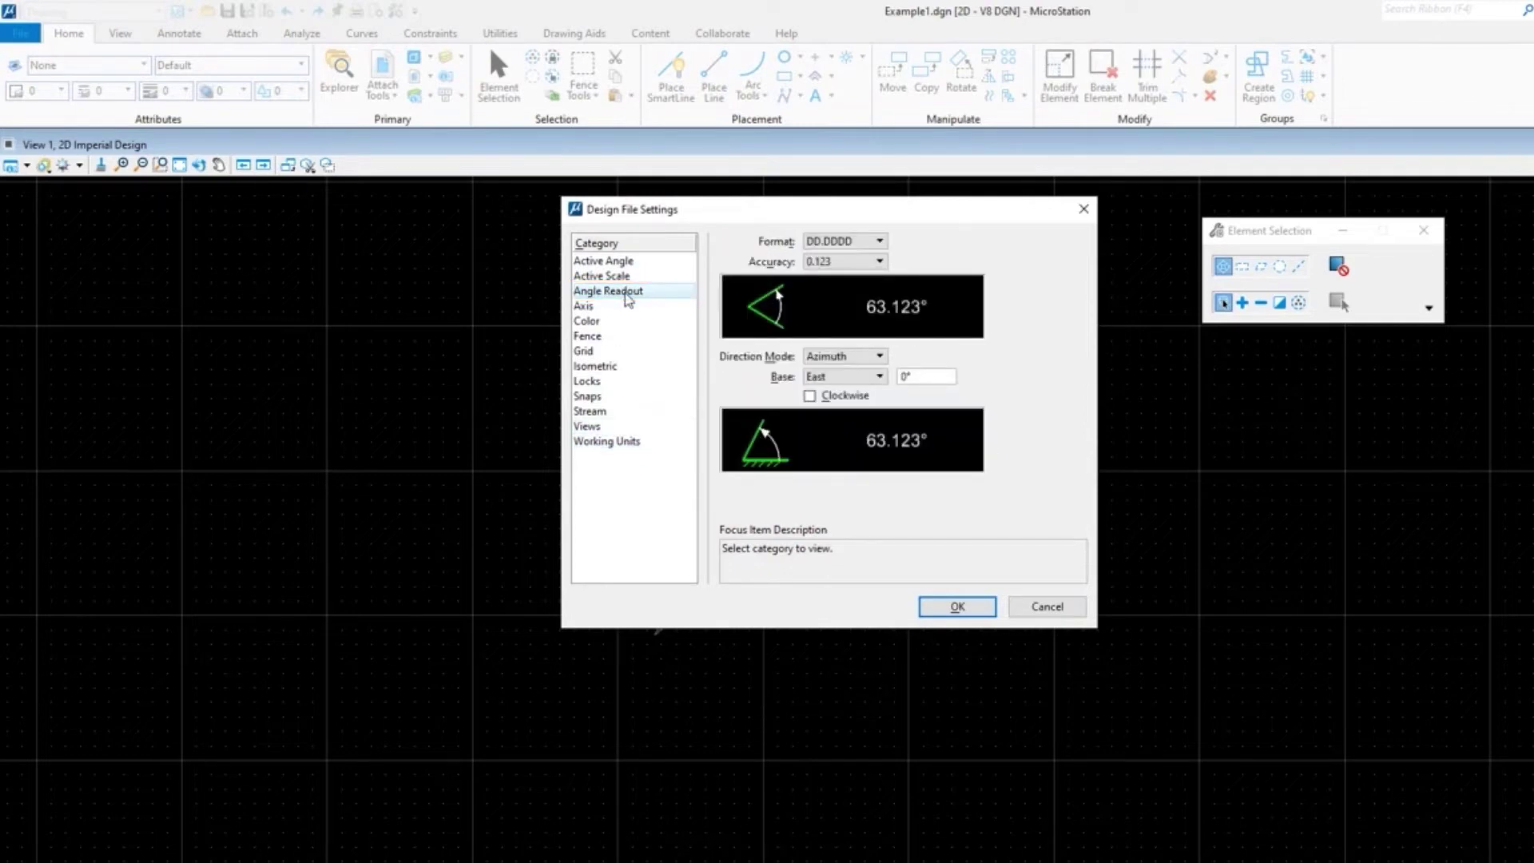
click(859, 356)
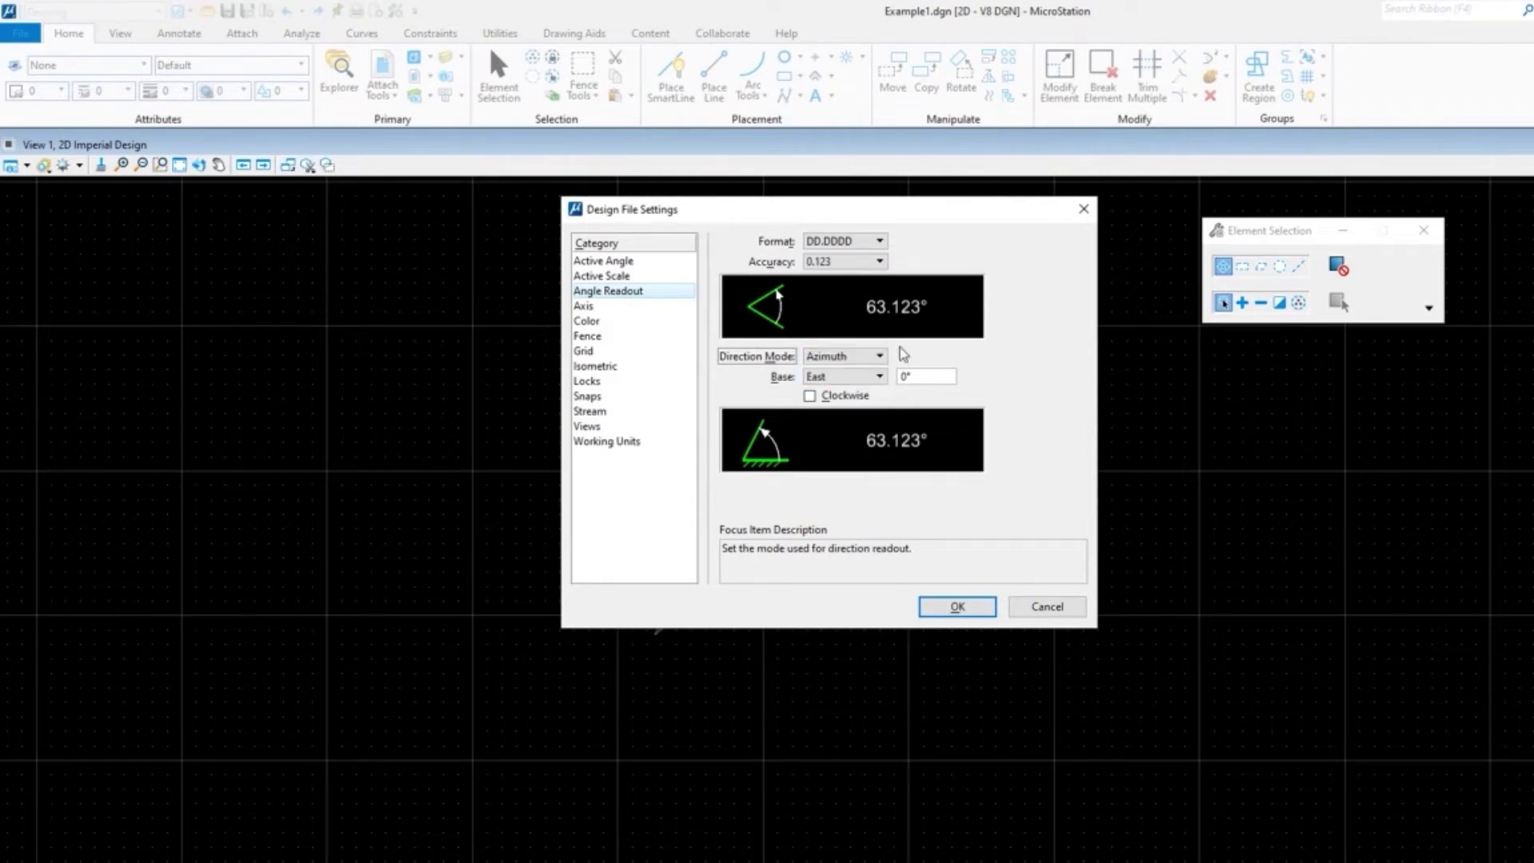
click(952, 606)
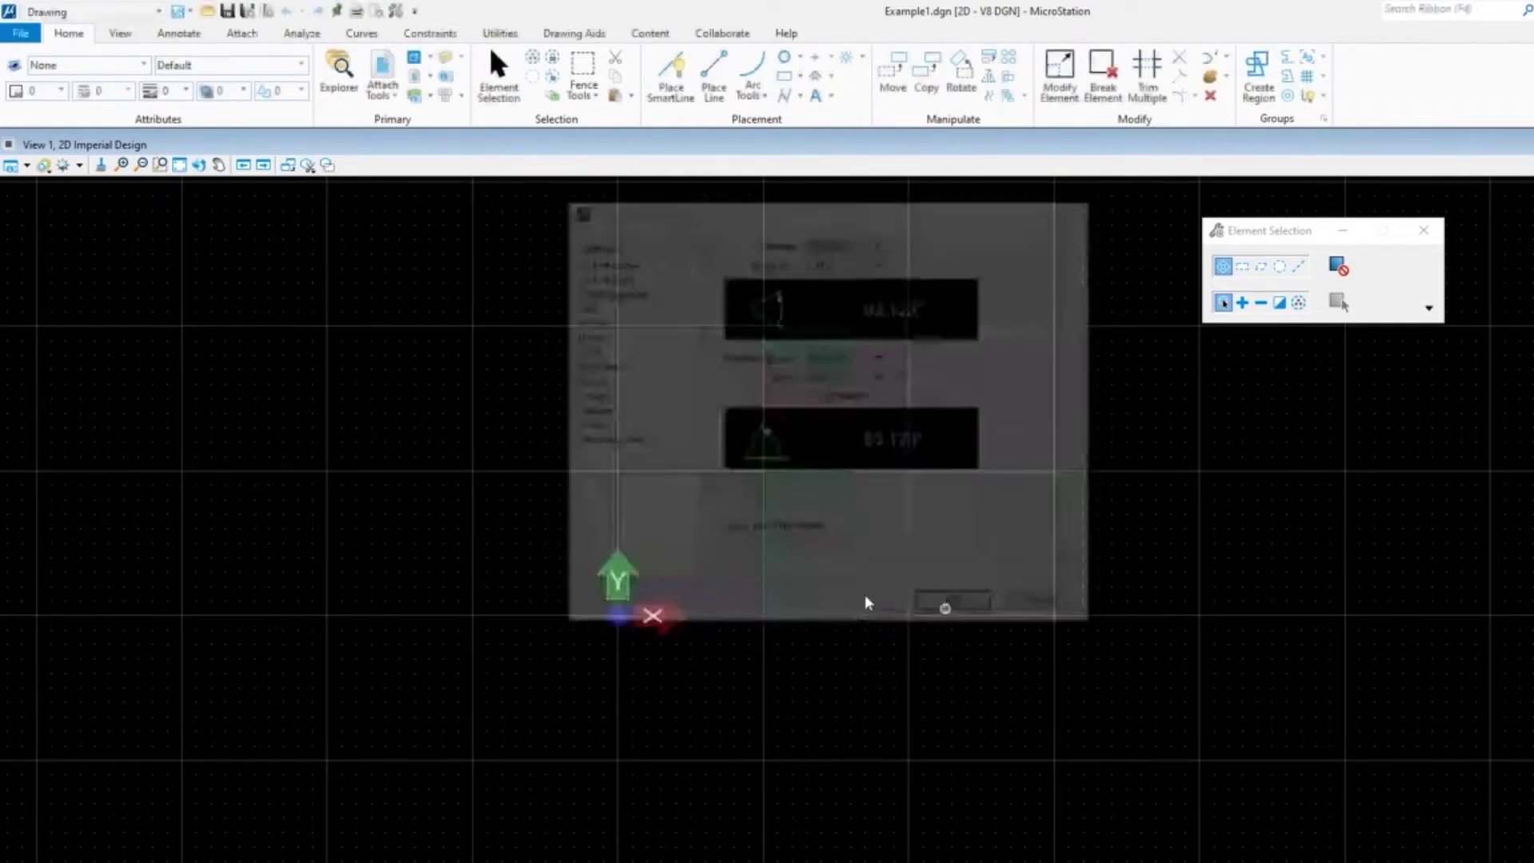
Open Preferences from the new toolbar button, view Look and Feel and Mouse Wheel, then cancel.
click(397, 12)
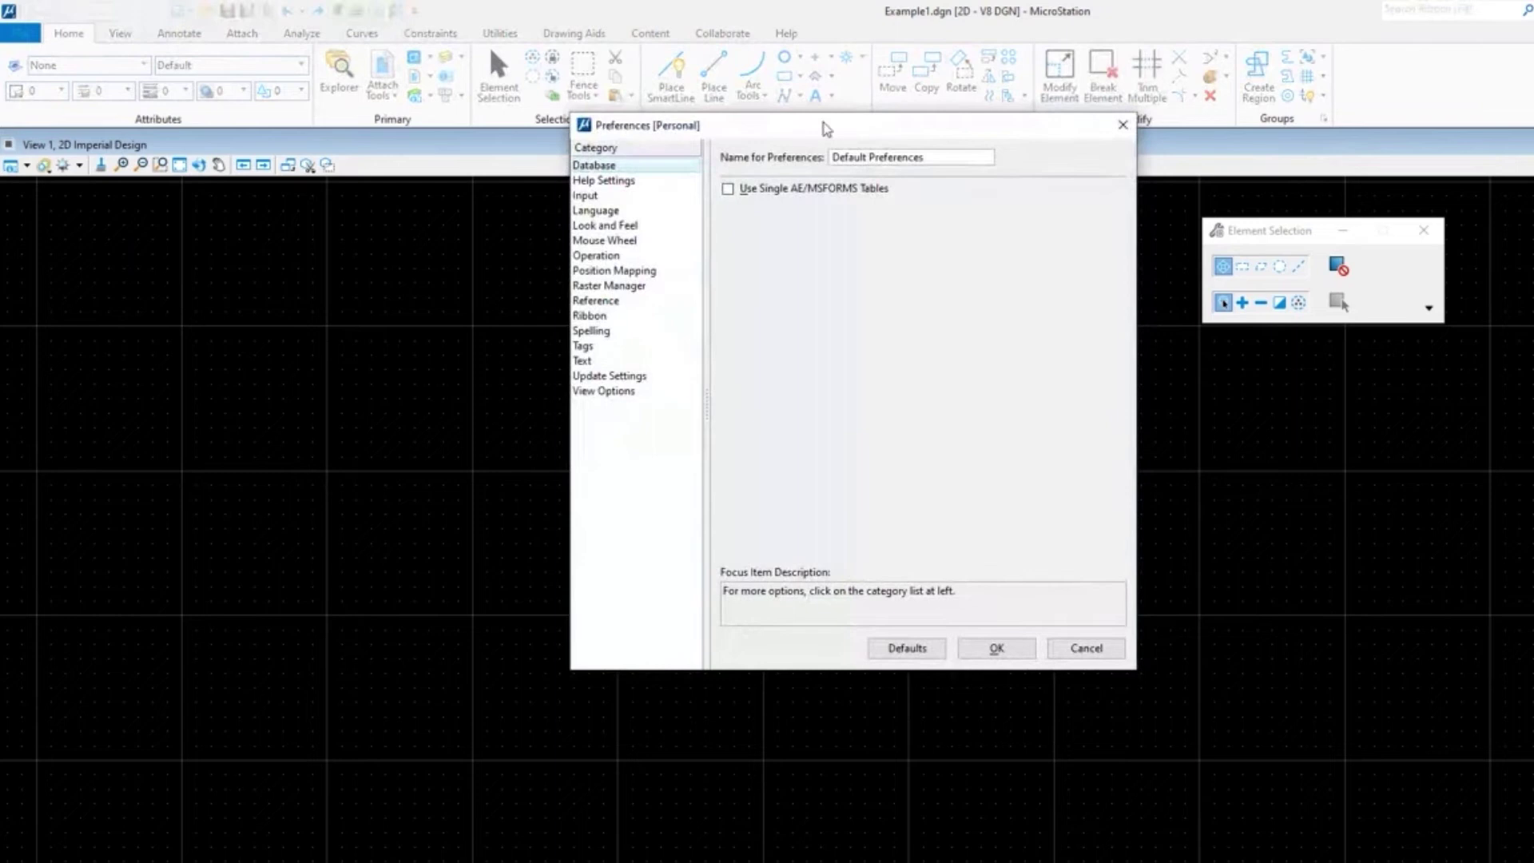
drag(824, 126, 813, 175)
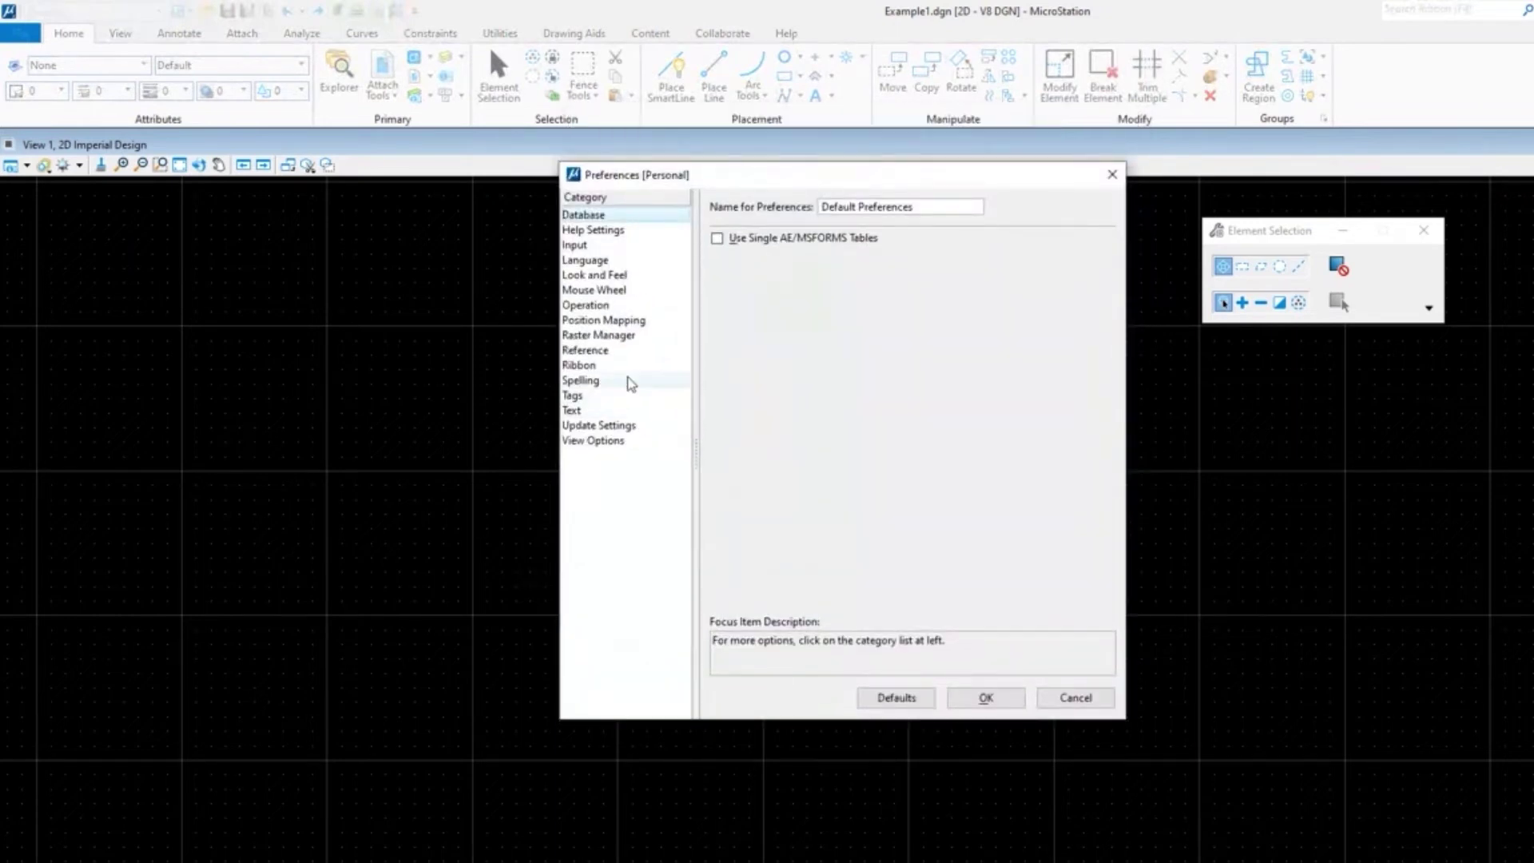
click(621, 275)
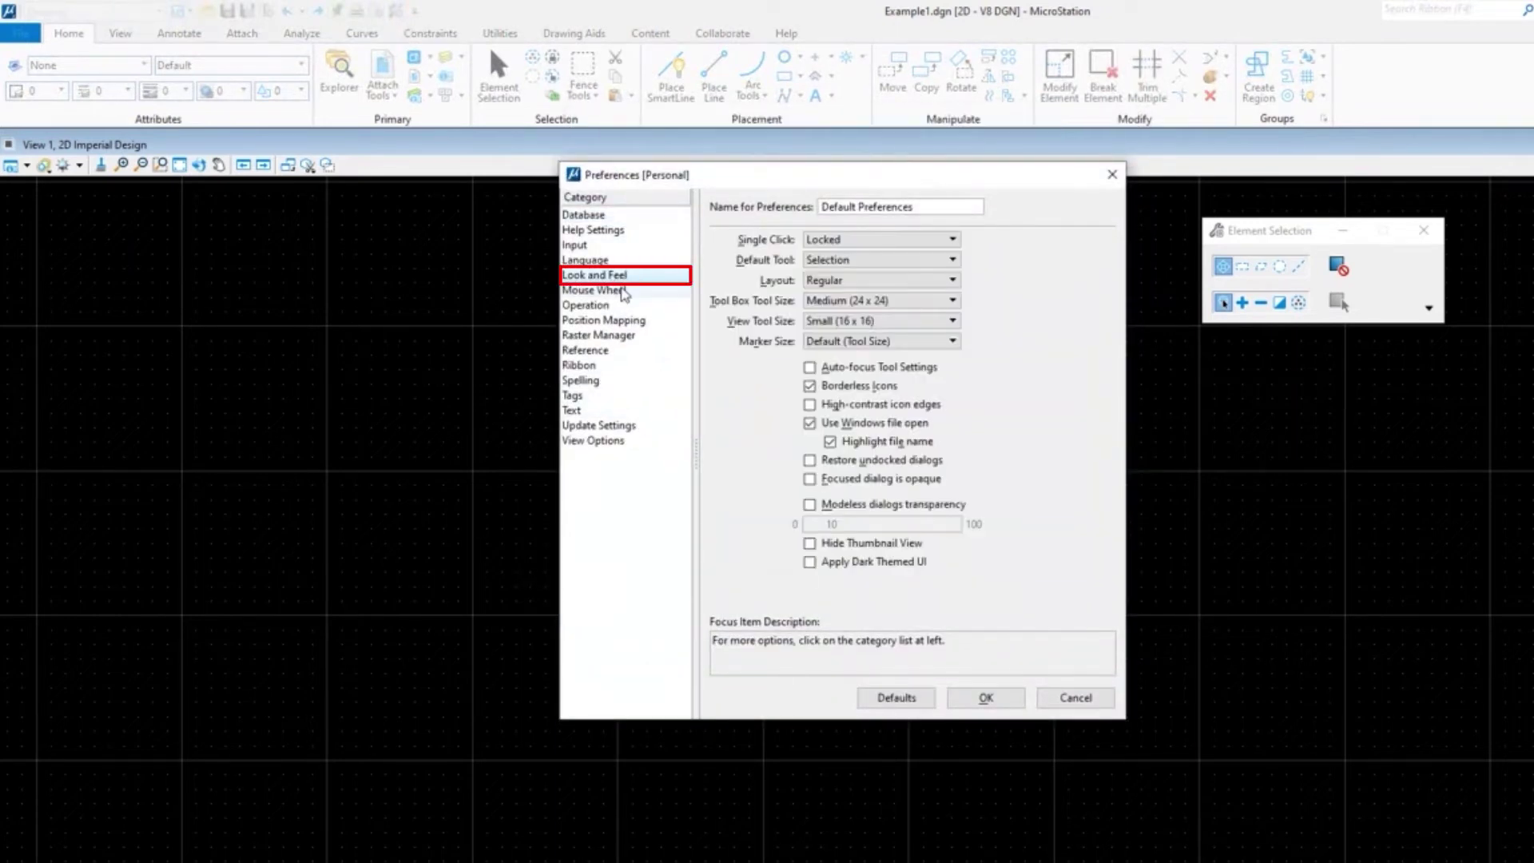
click(623, 290)
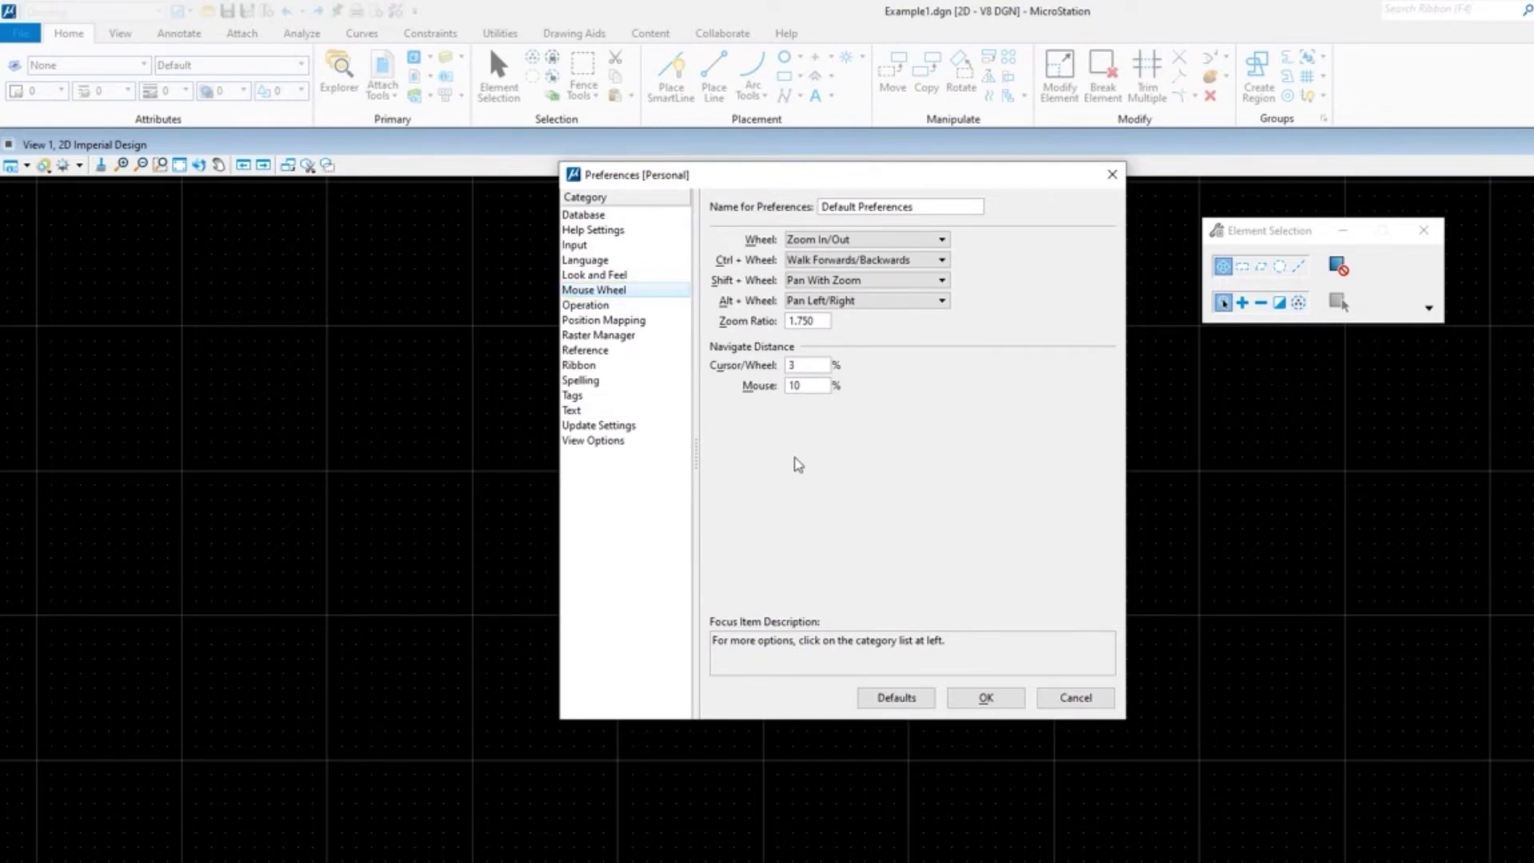
click(1076, 697)
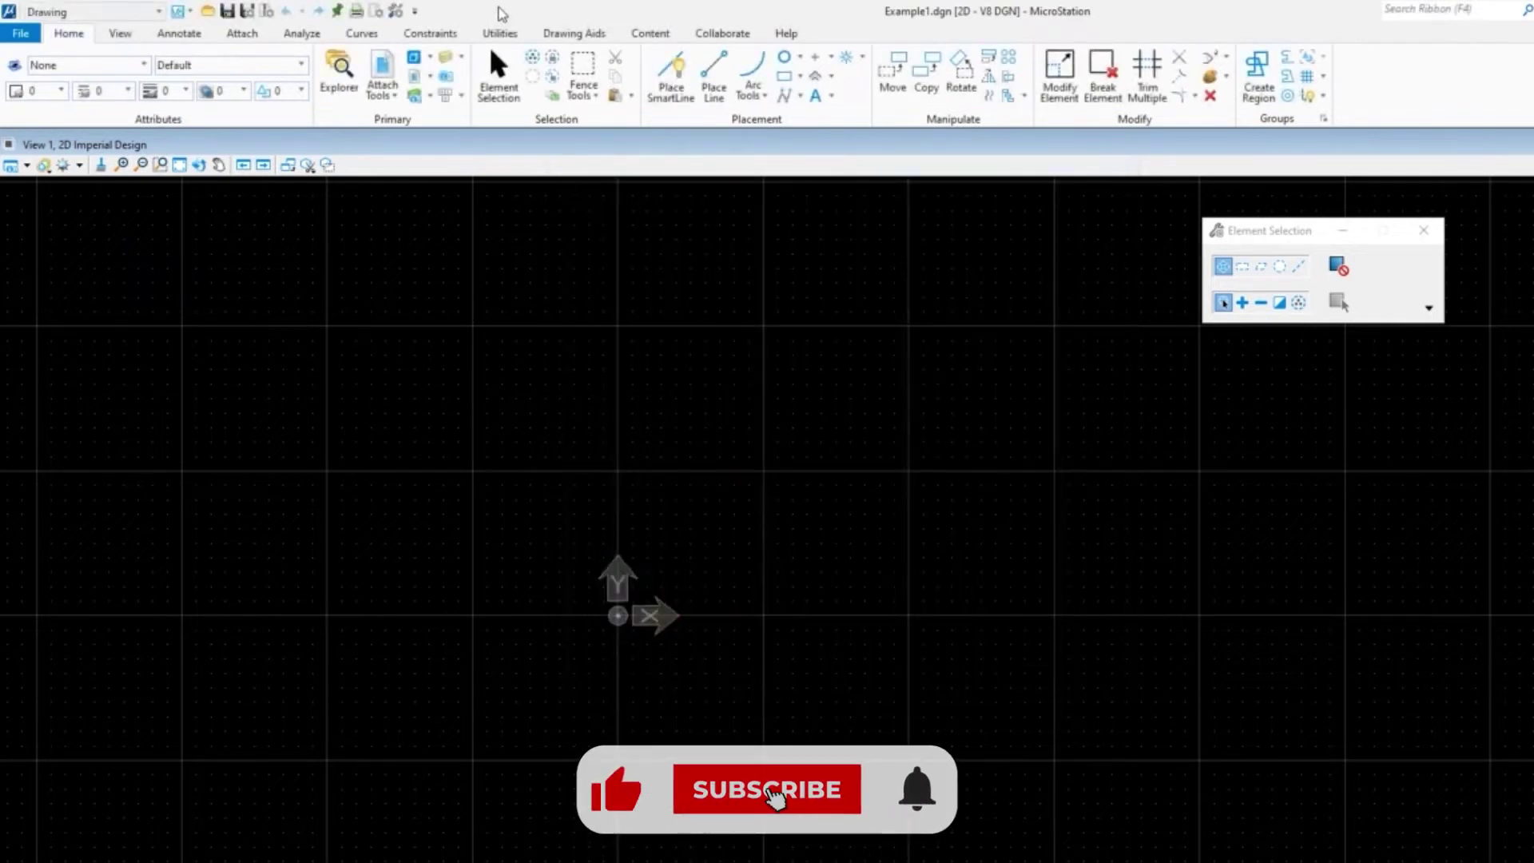
click(20, 34)
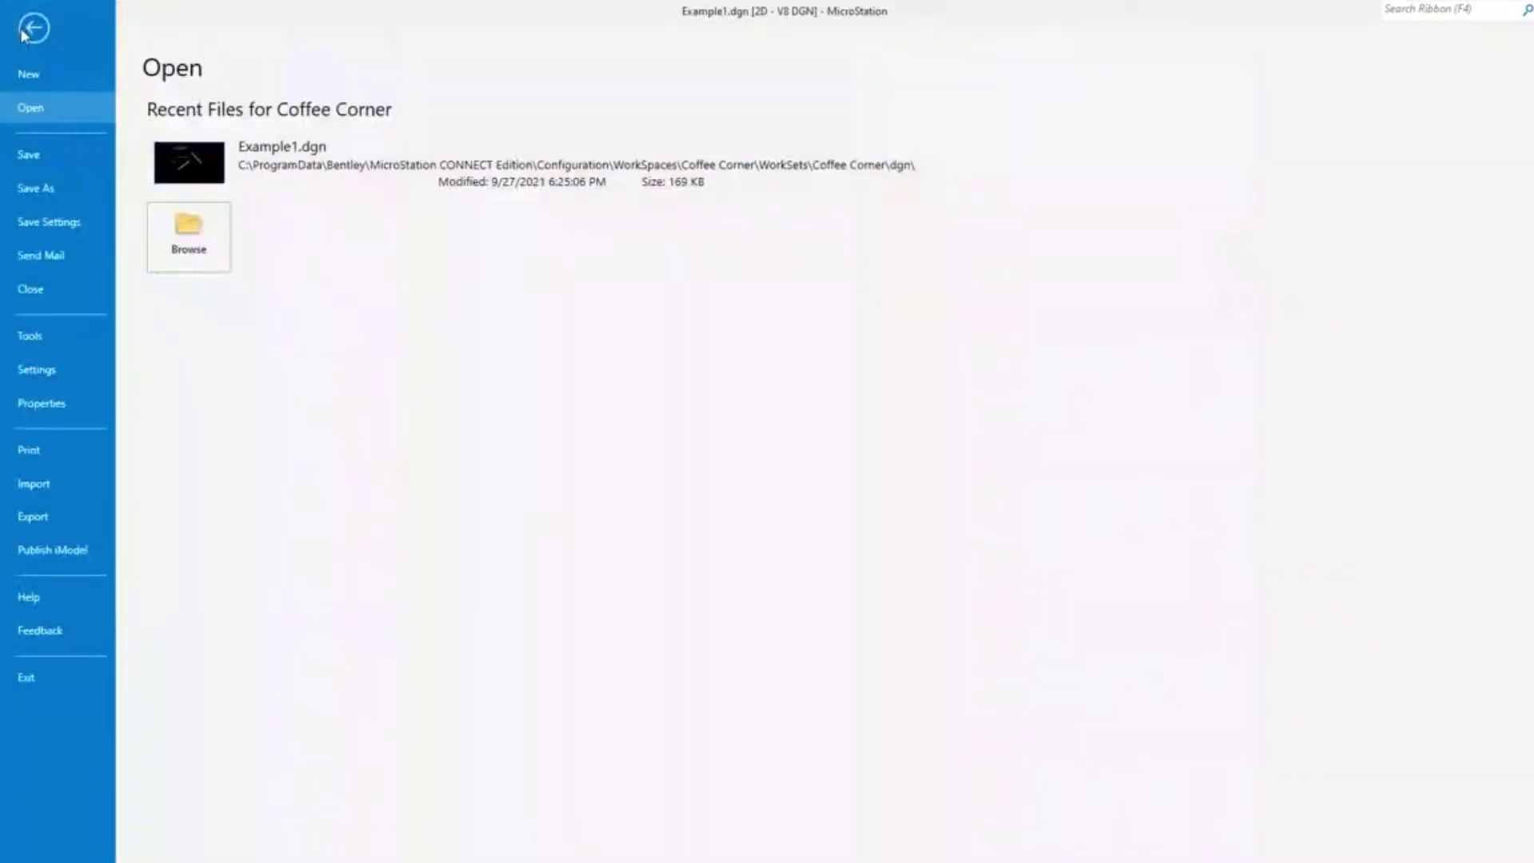
click(42, 372)
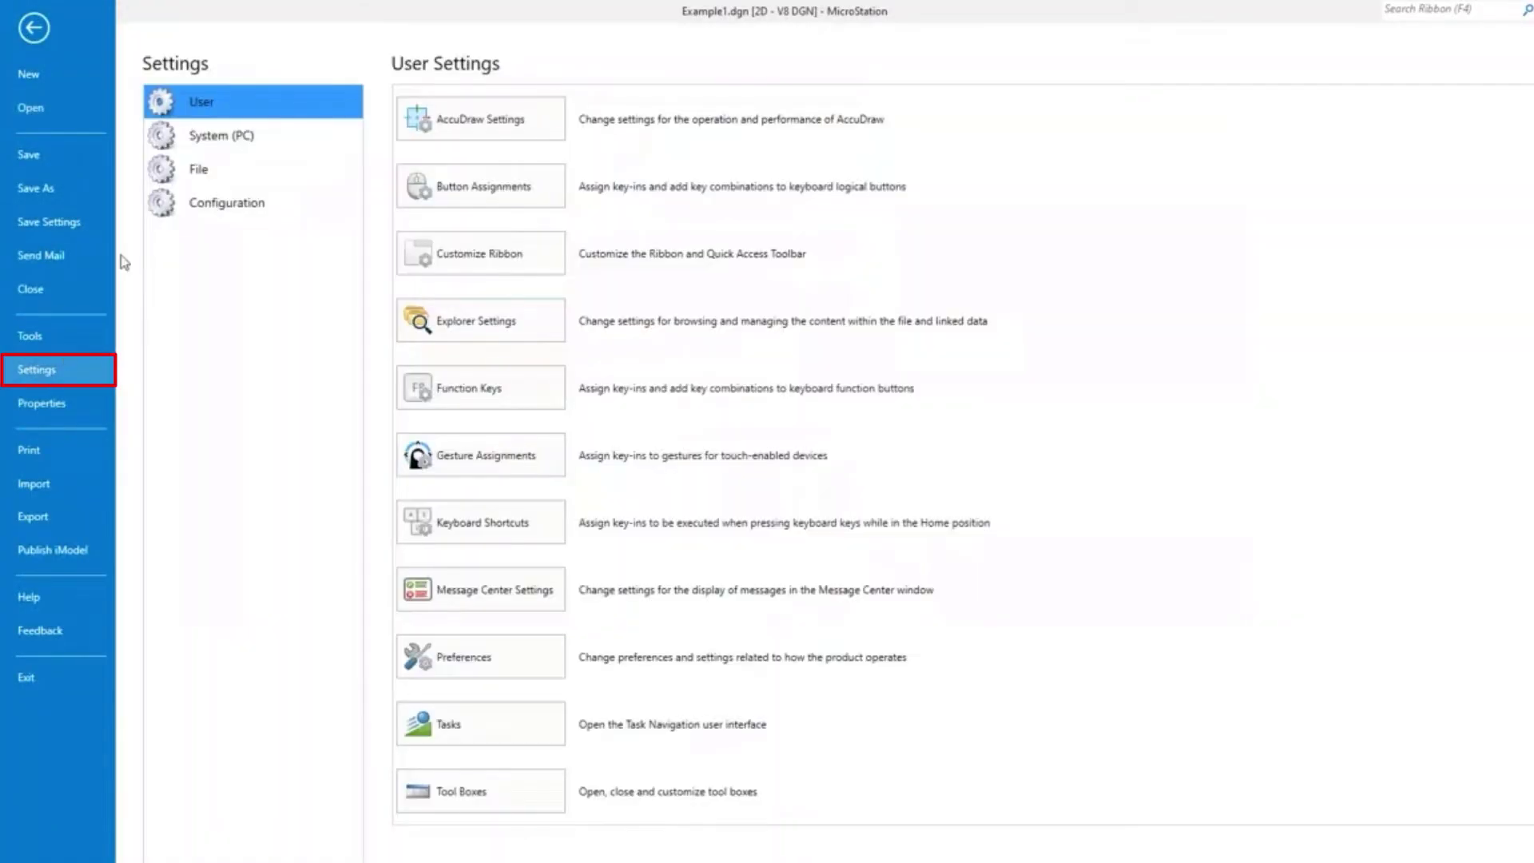
click(223, 172)
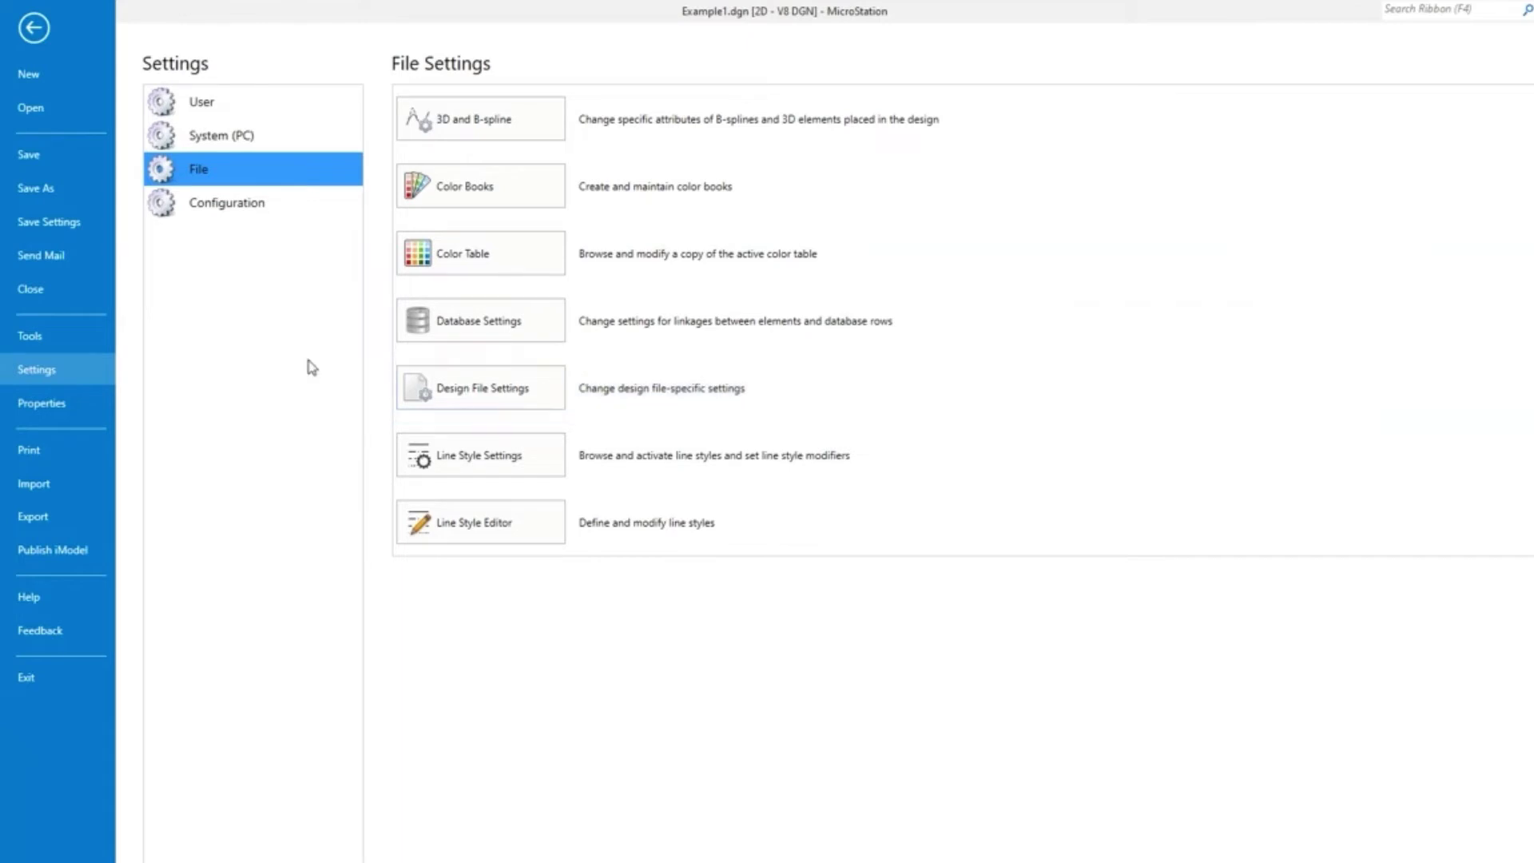
click(207, 101)
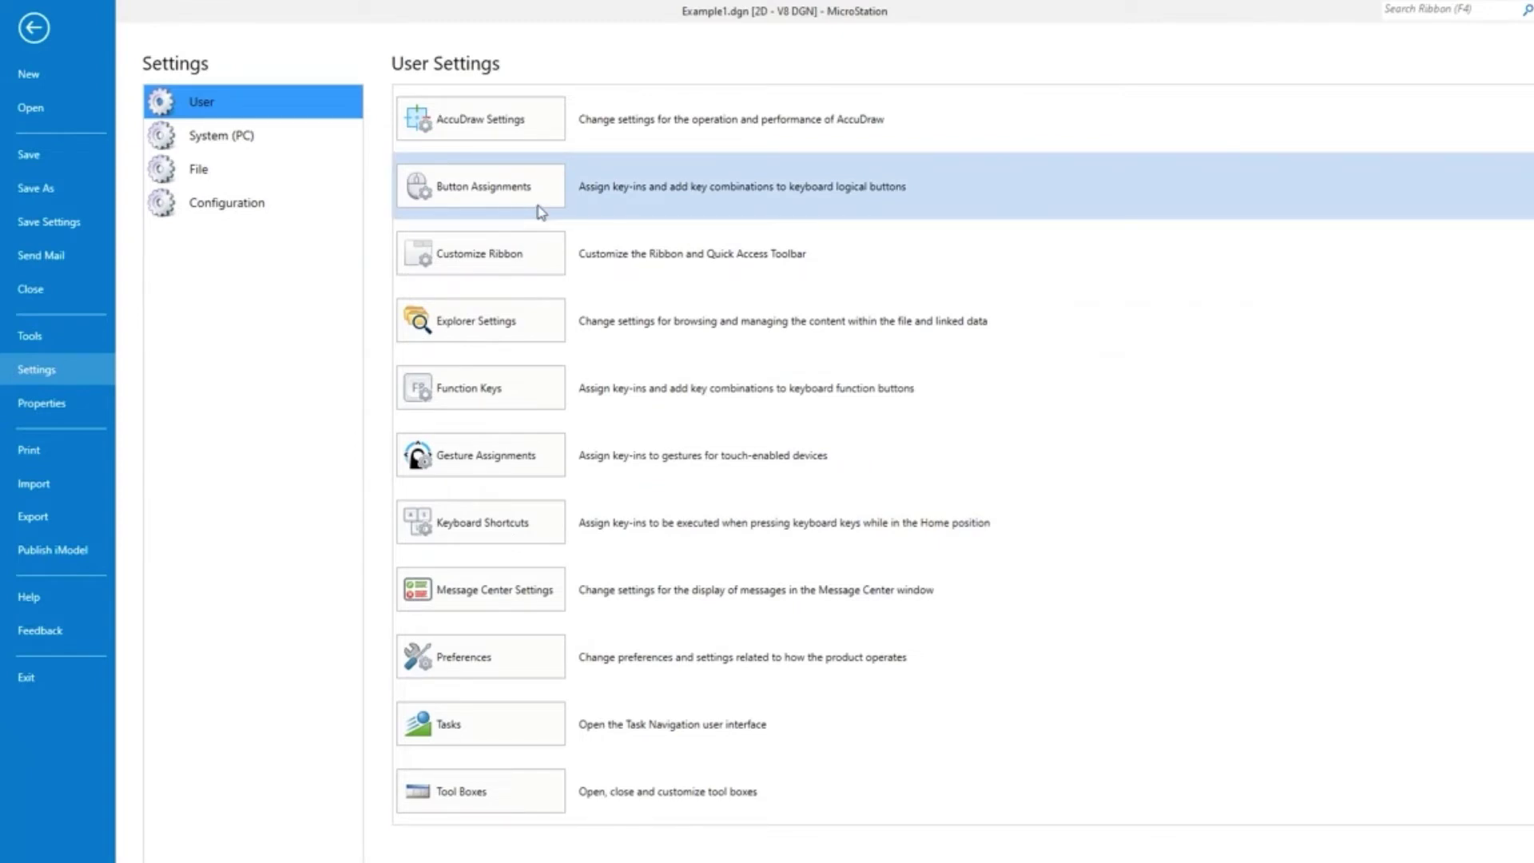
click(33, 31)
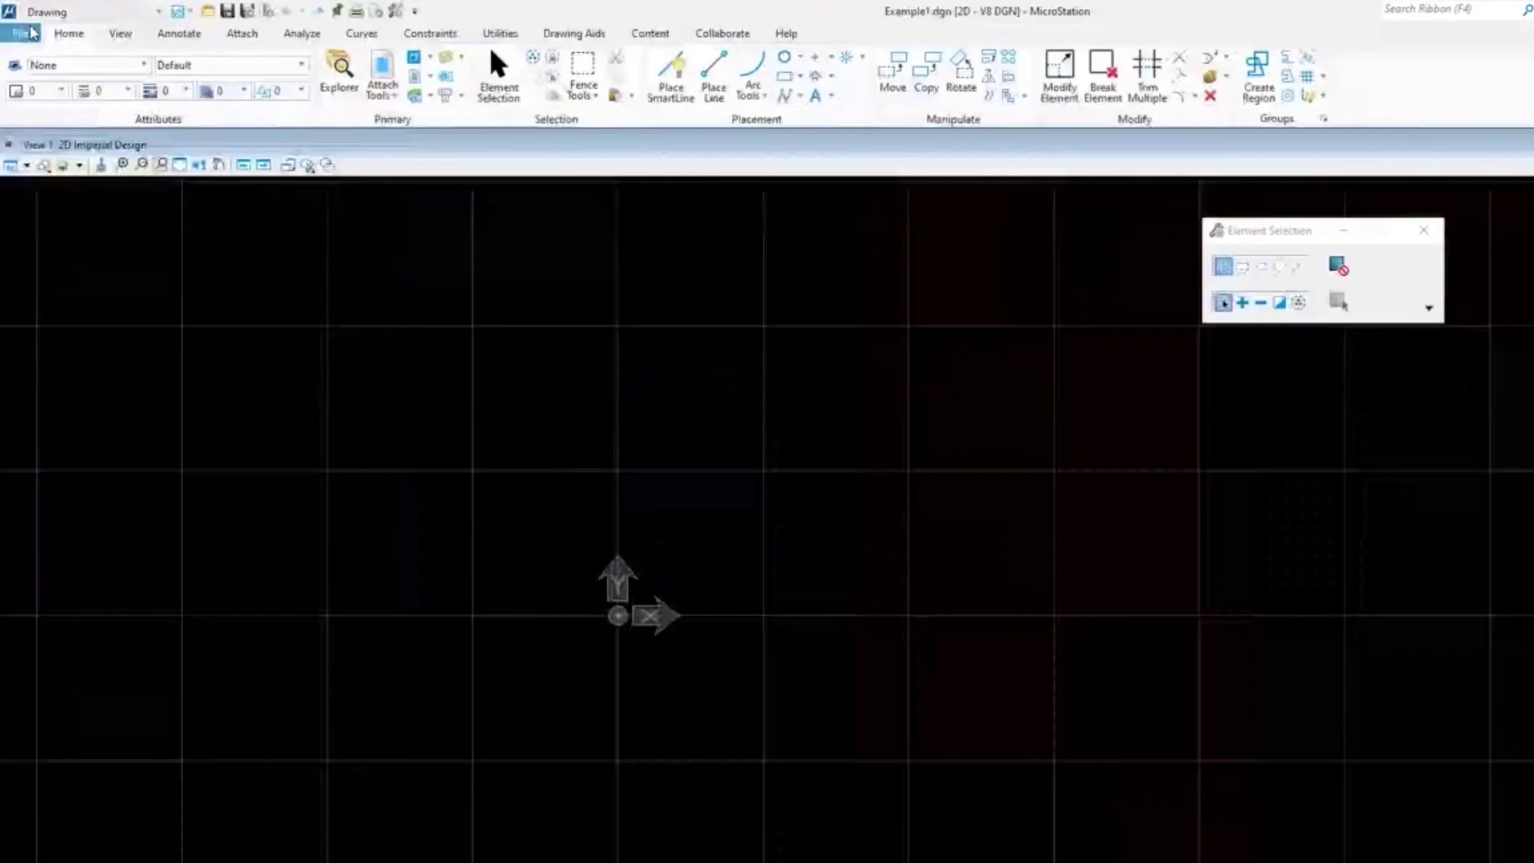
click(395, 10)
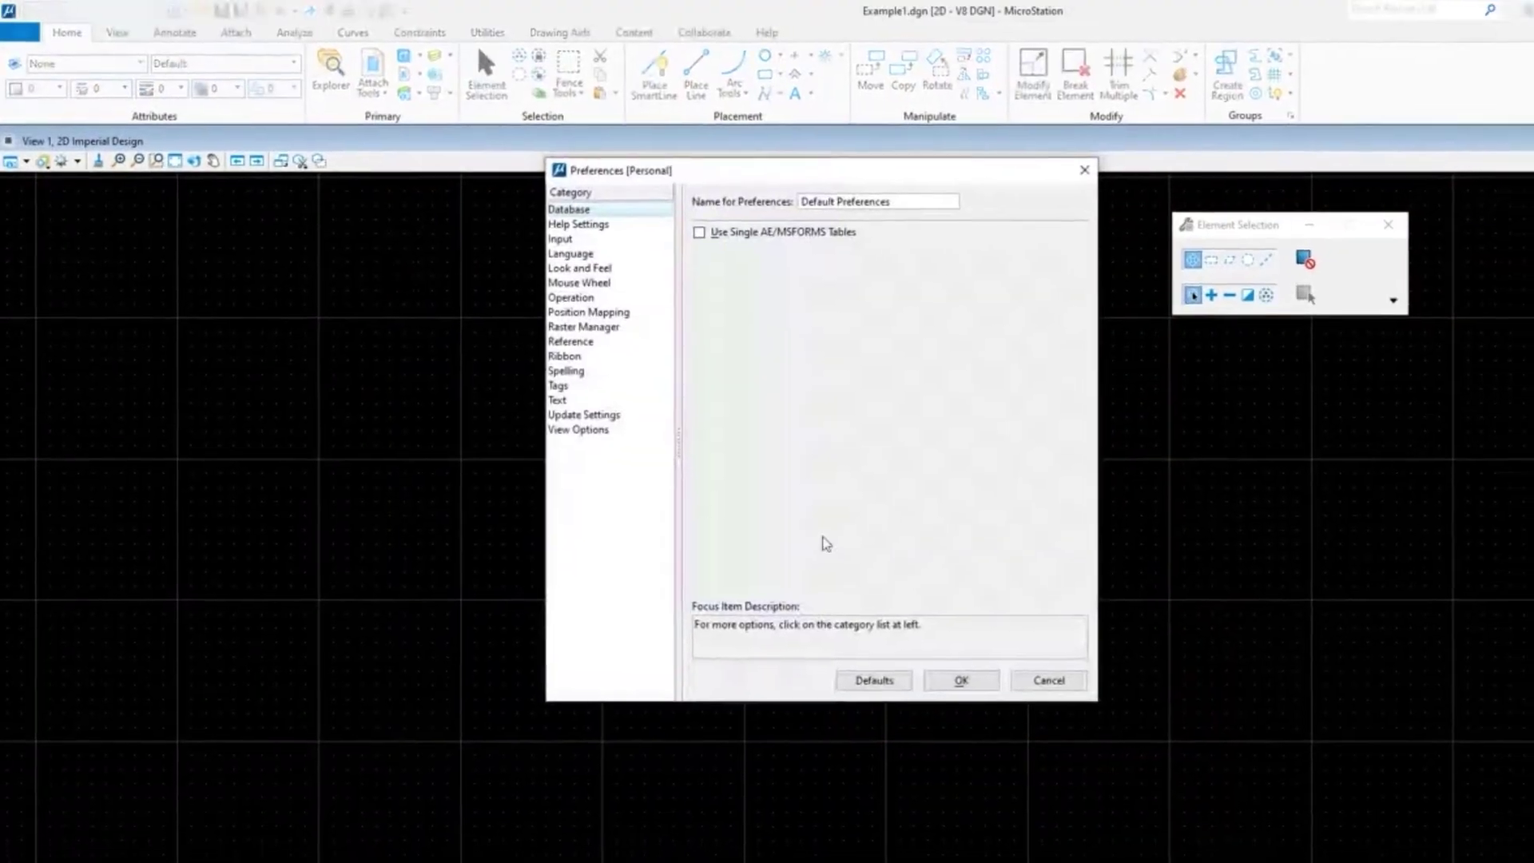
click(1047, 679)
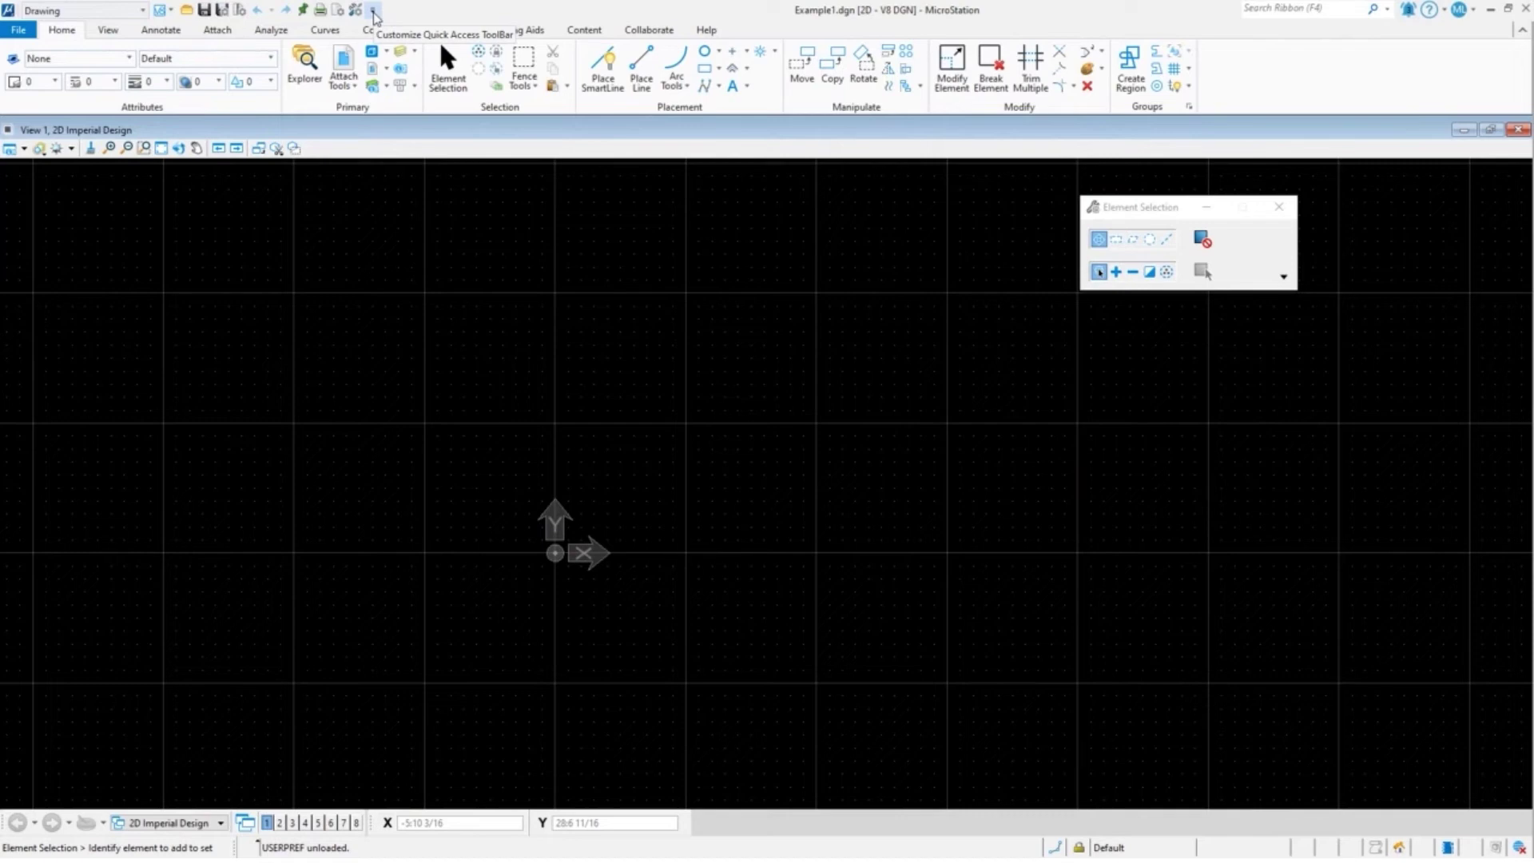
Hide the Preferences and Design File Settings buttons from the Quick Access Toolbar.
click(374, 12)
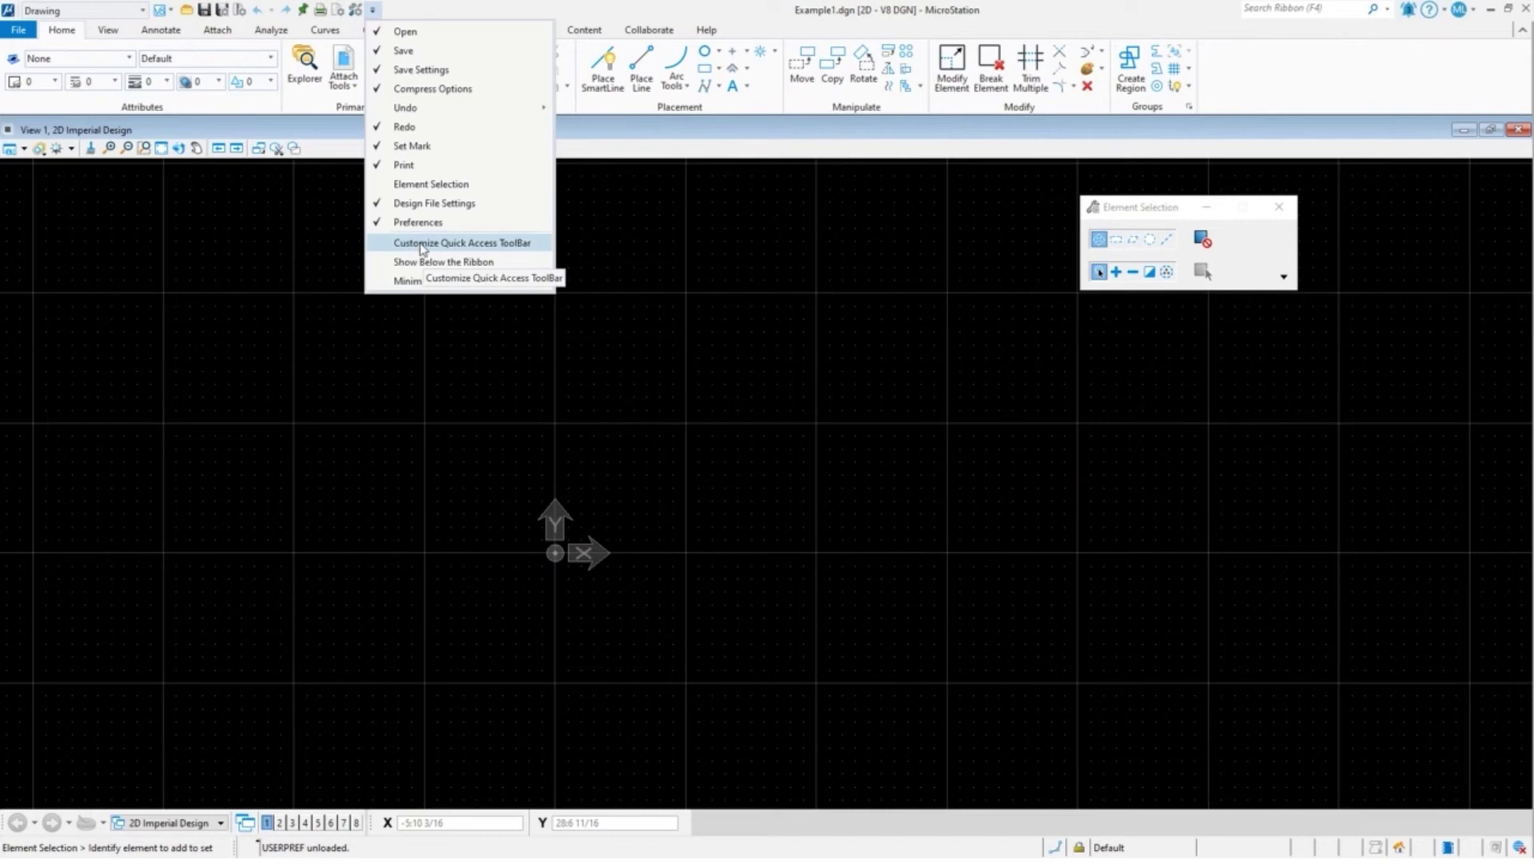
click(415, 226)
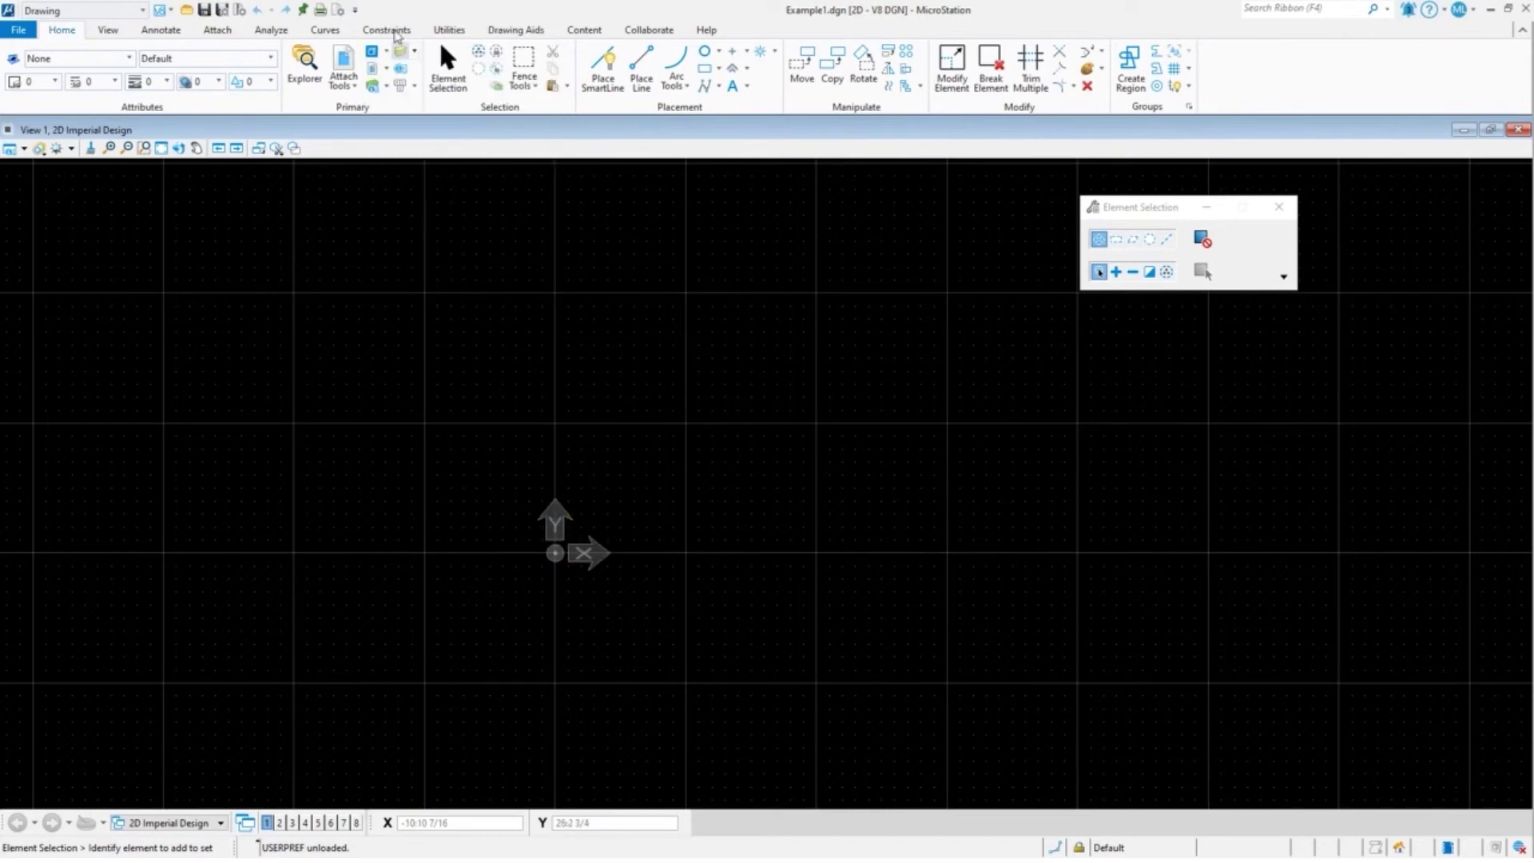
click(354, 10)
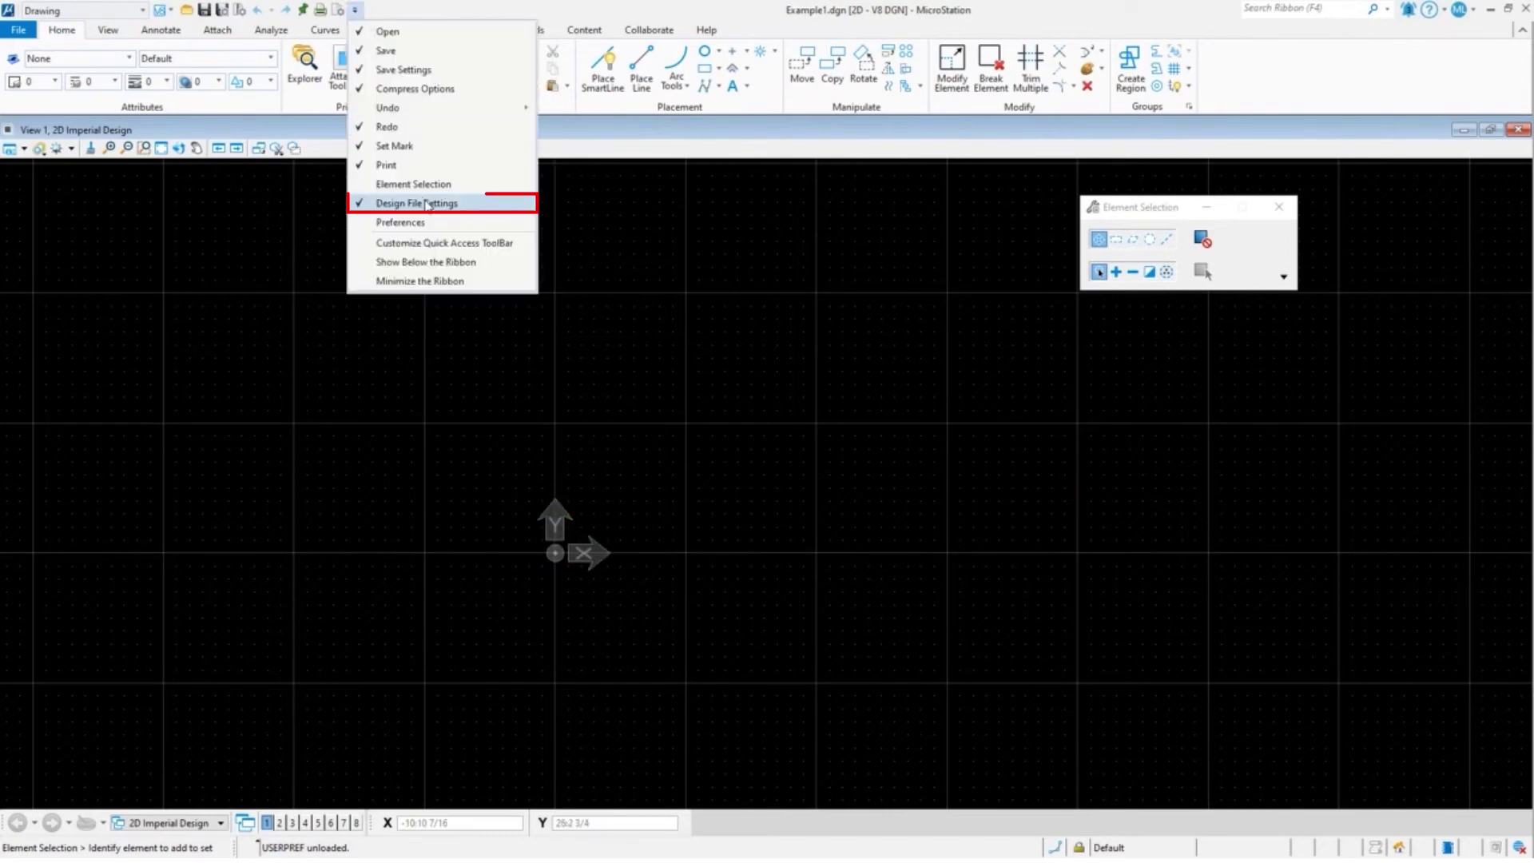
click(426, 203)
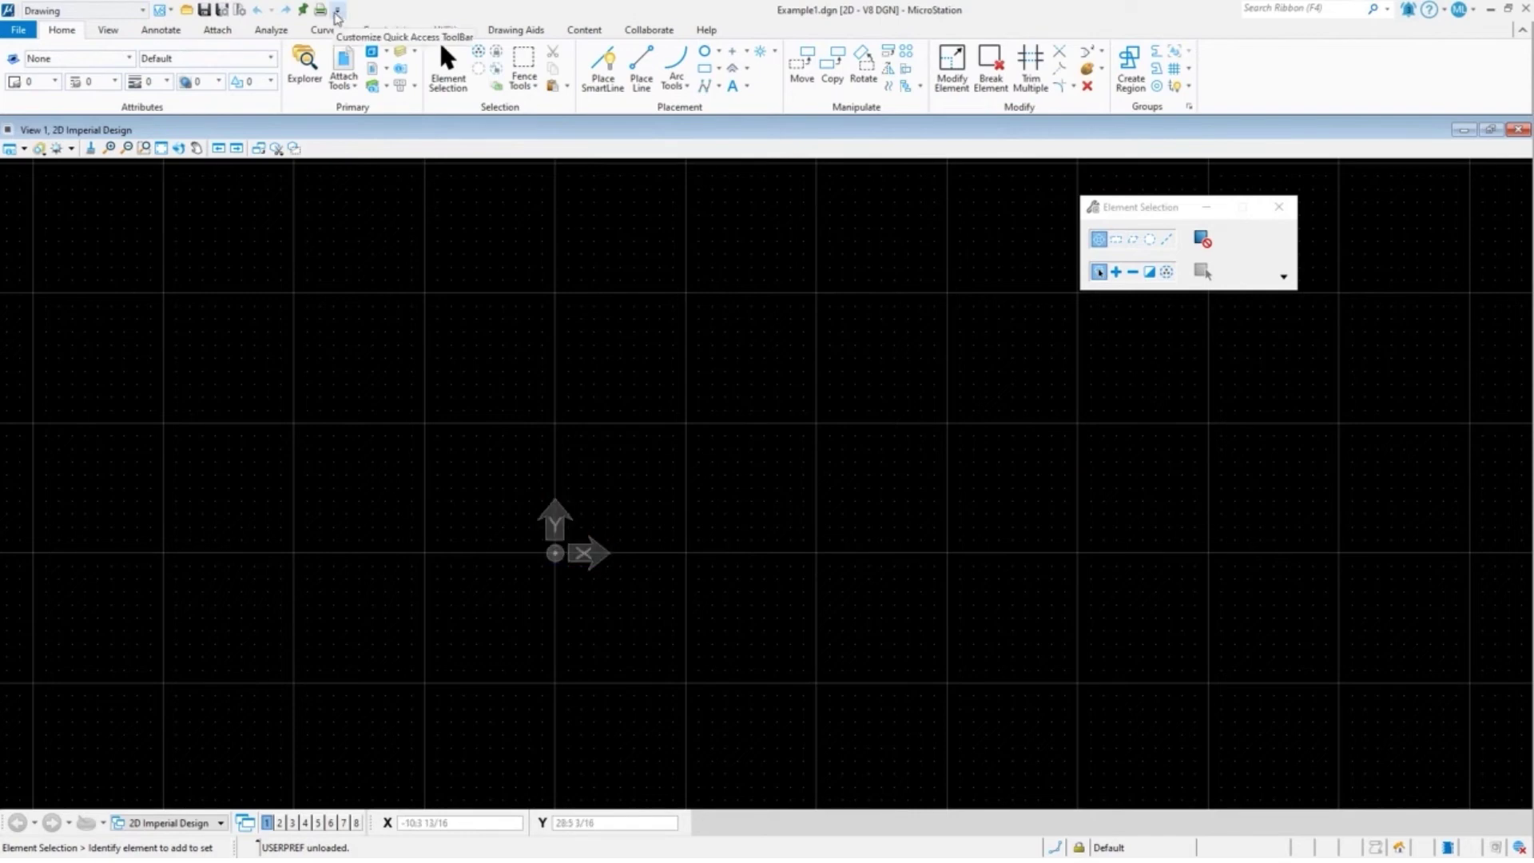
Show Design File Settings and Preferences on the toolbar again and reopen the list at Undo.
click(339, 10)
click(405, 203)
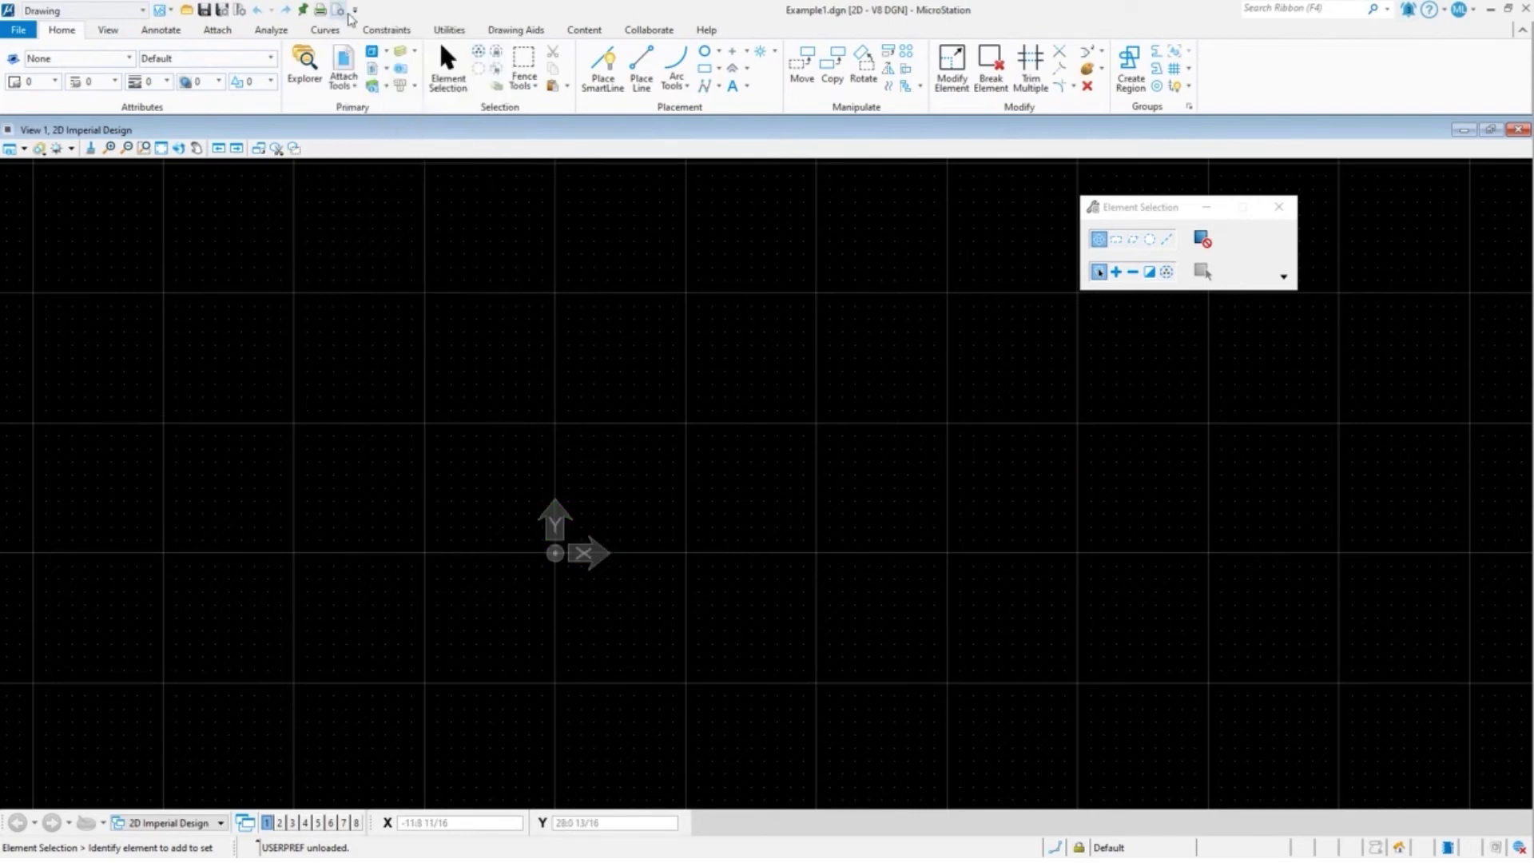
click(355, 11)
click(400, 222)
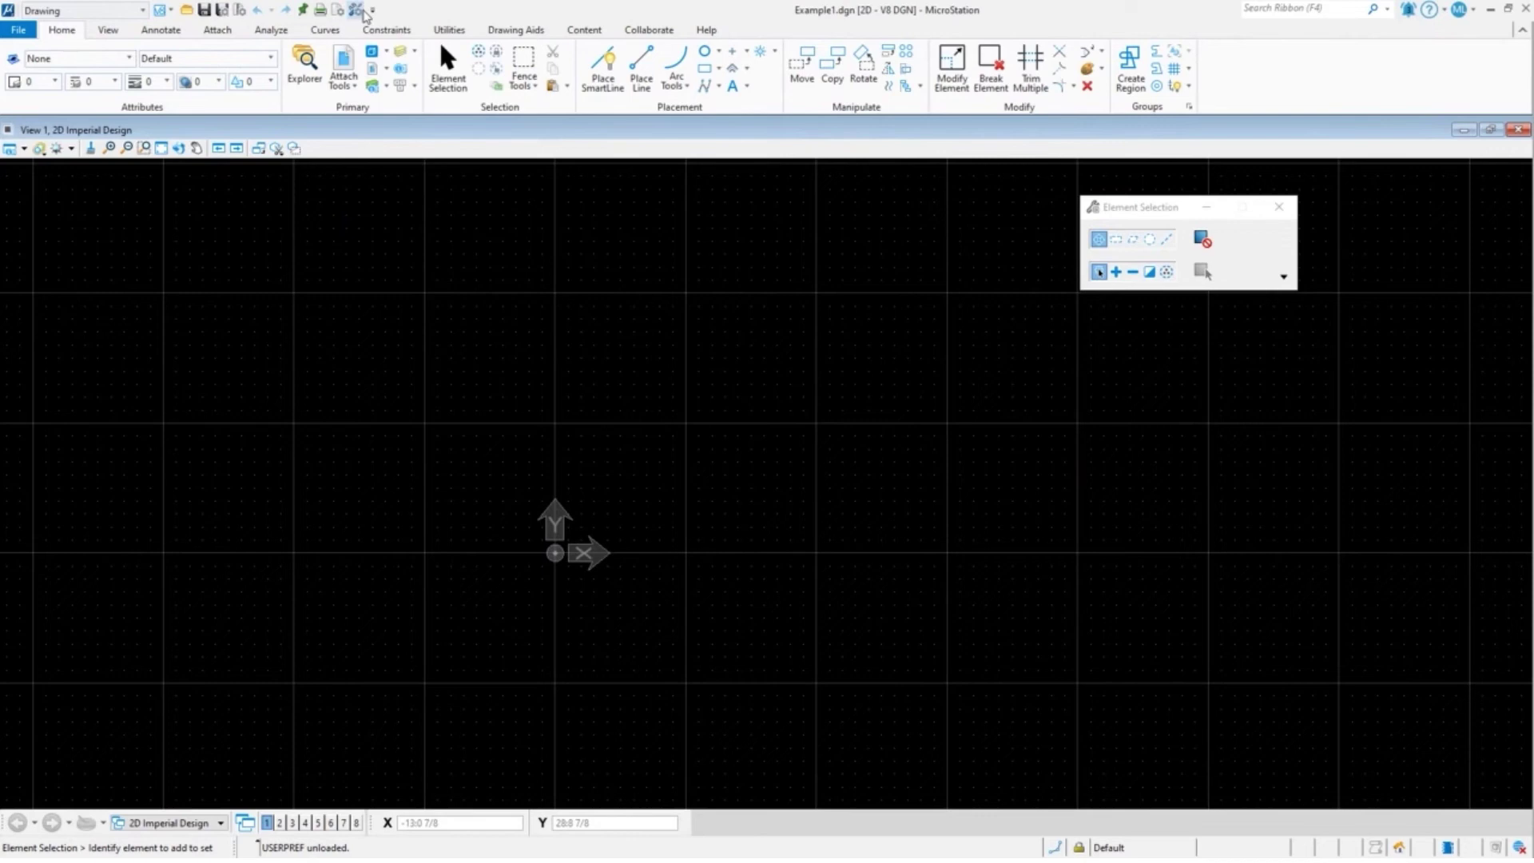
click(373, 11)
mouse_move(437, 107)
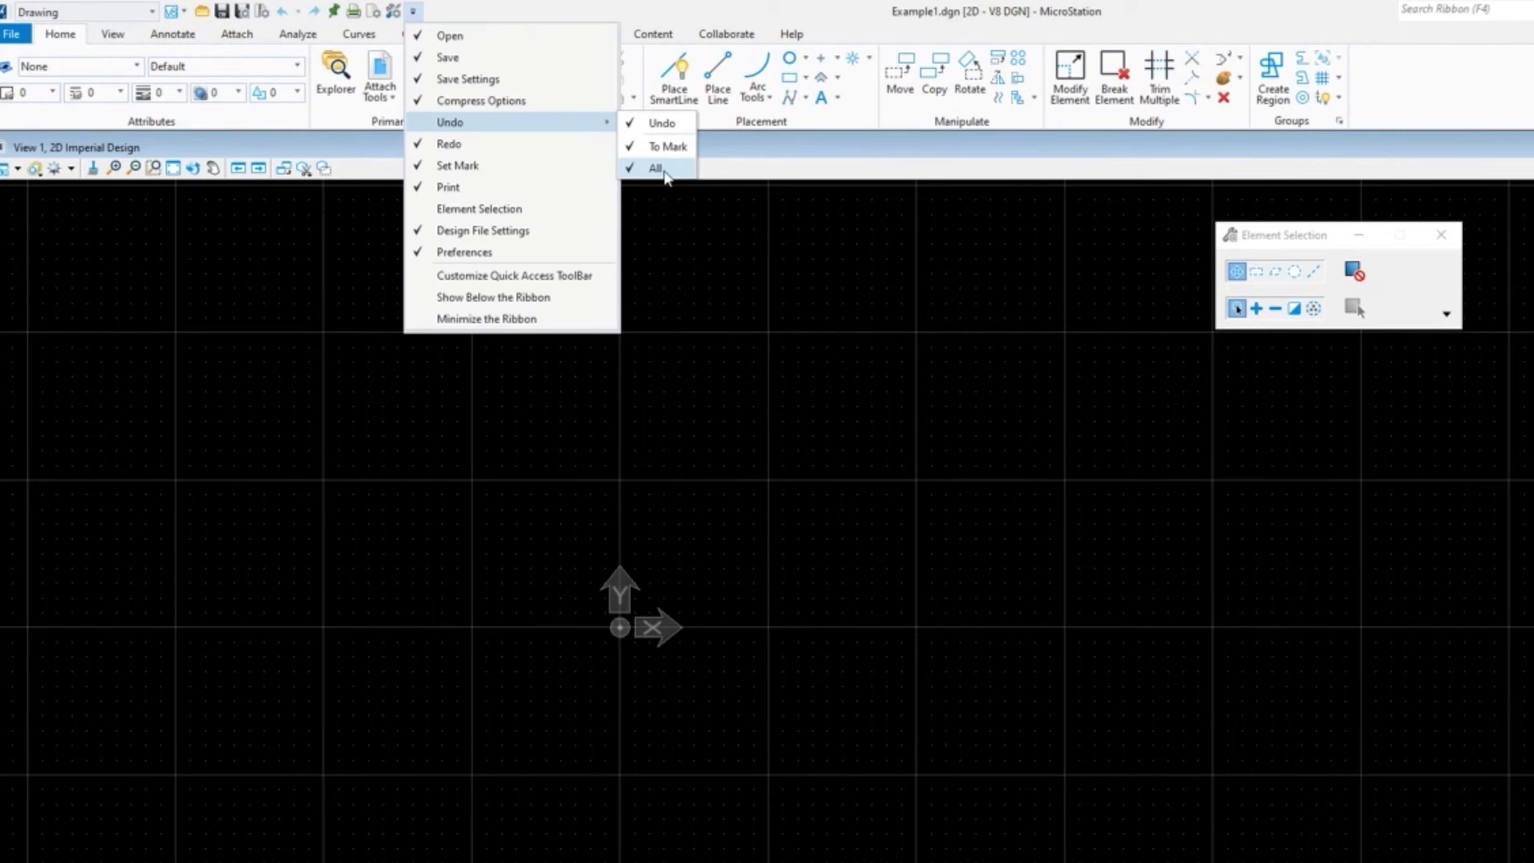
Draw a three-segment stepped SmartLine, then open and dismiss the Undo options list.
click(436, 16)
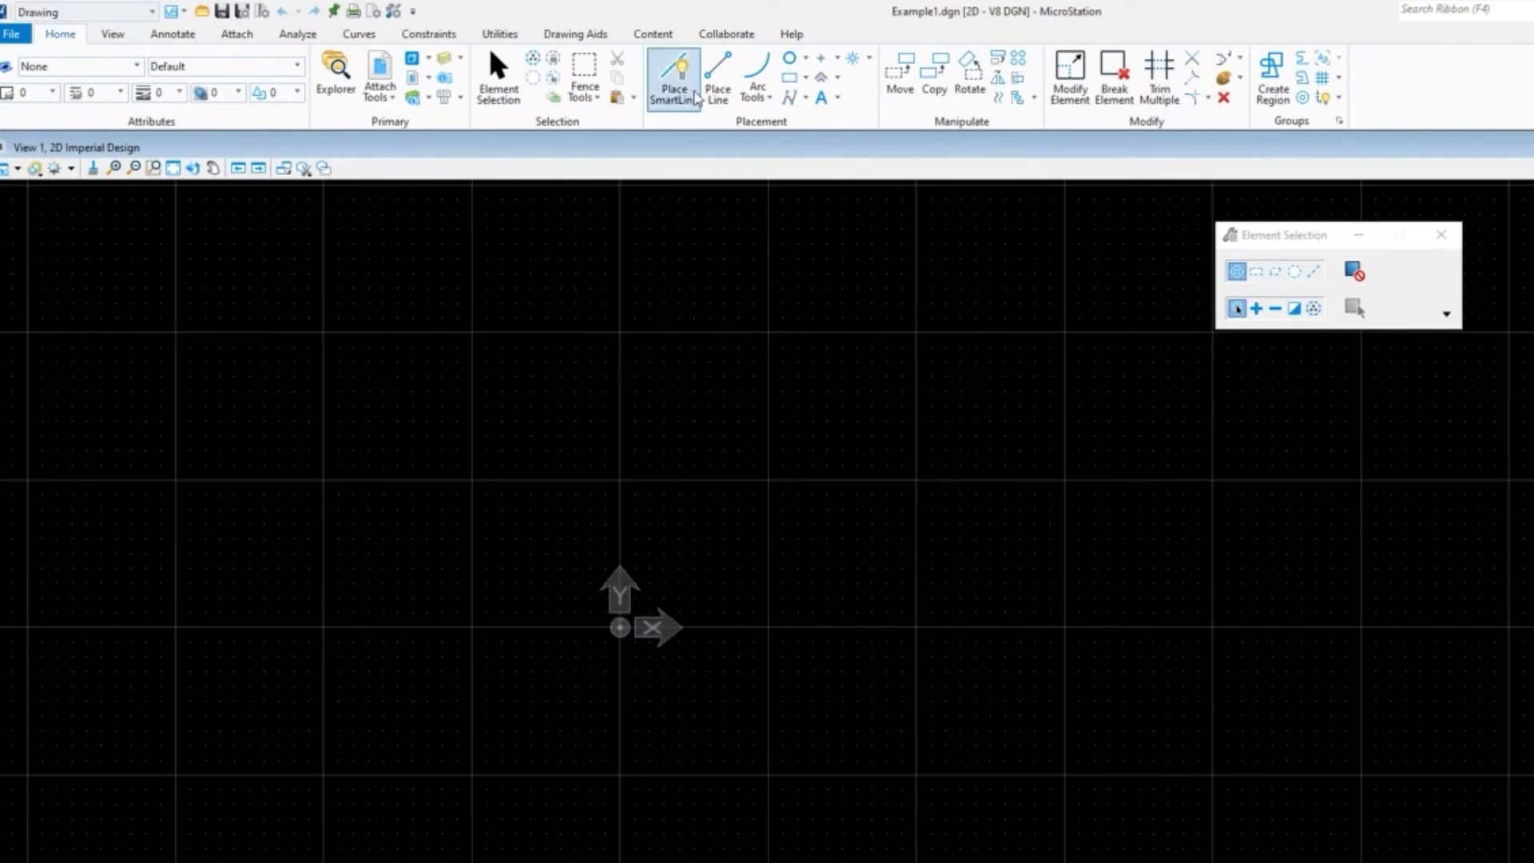
click(674, 78)
click(781, 320)
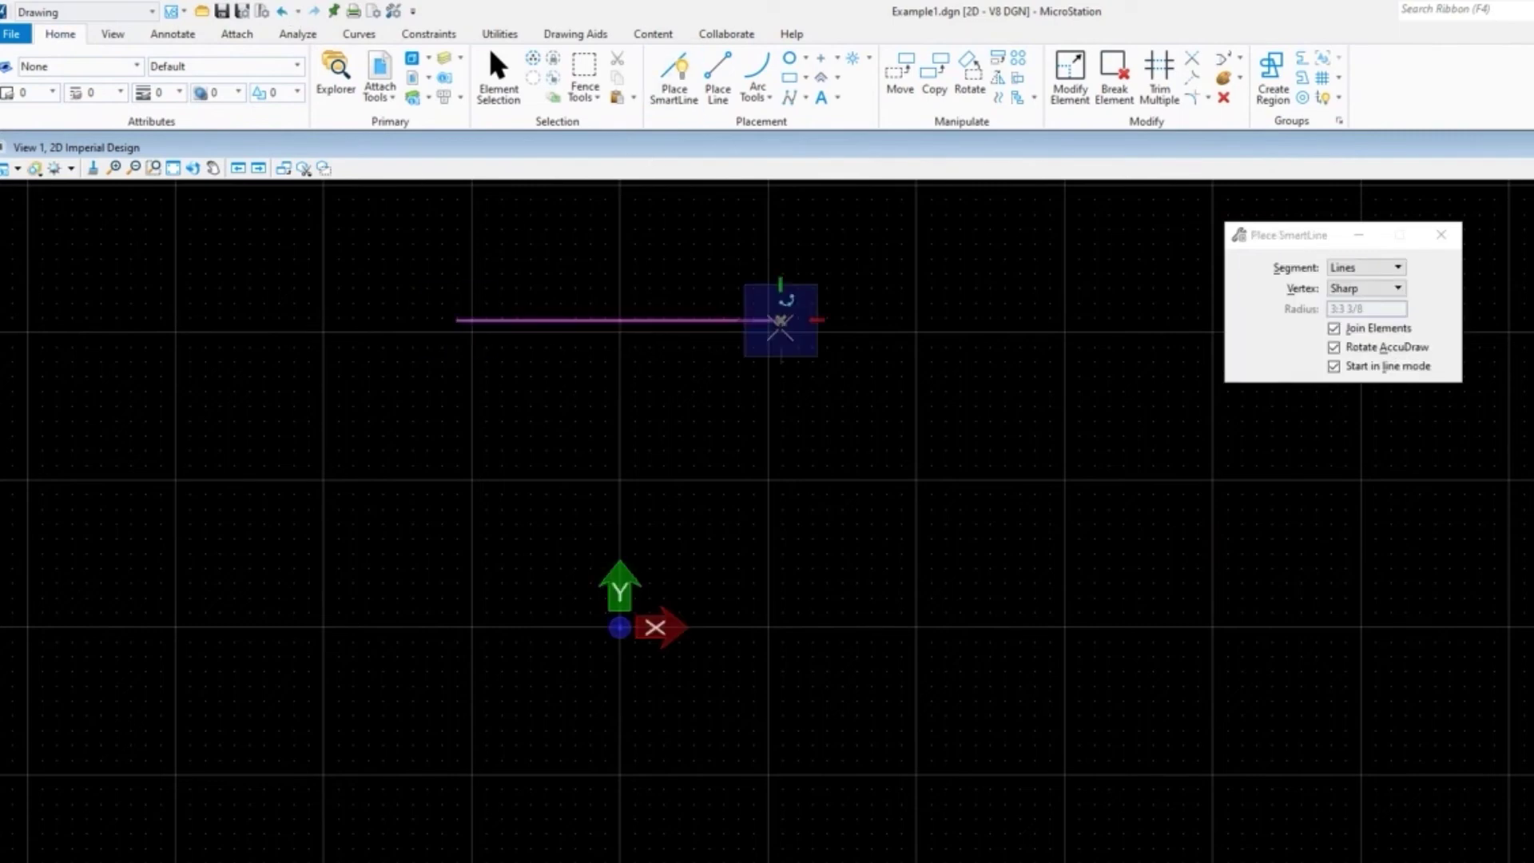
click(782, 377)
click(886, 377)
right_click(885, 378)
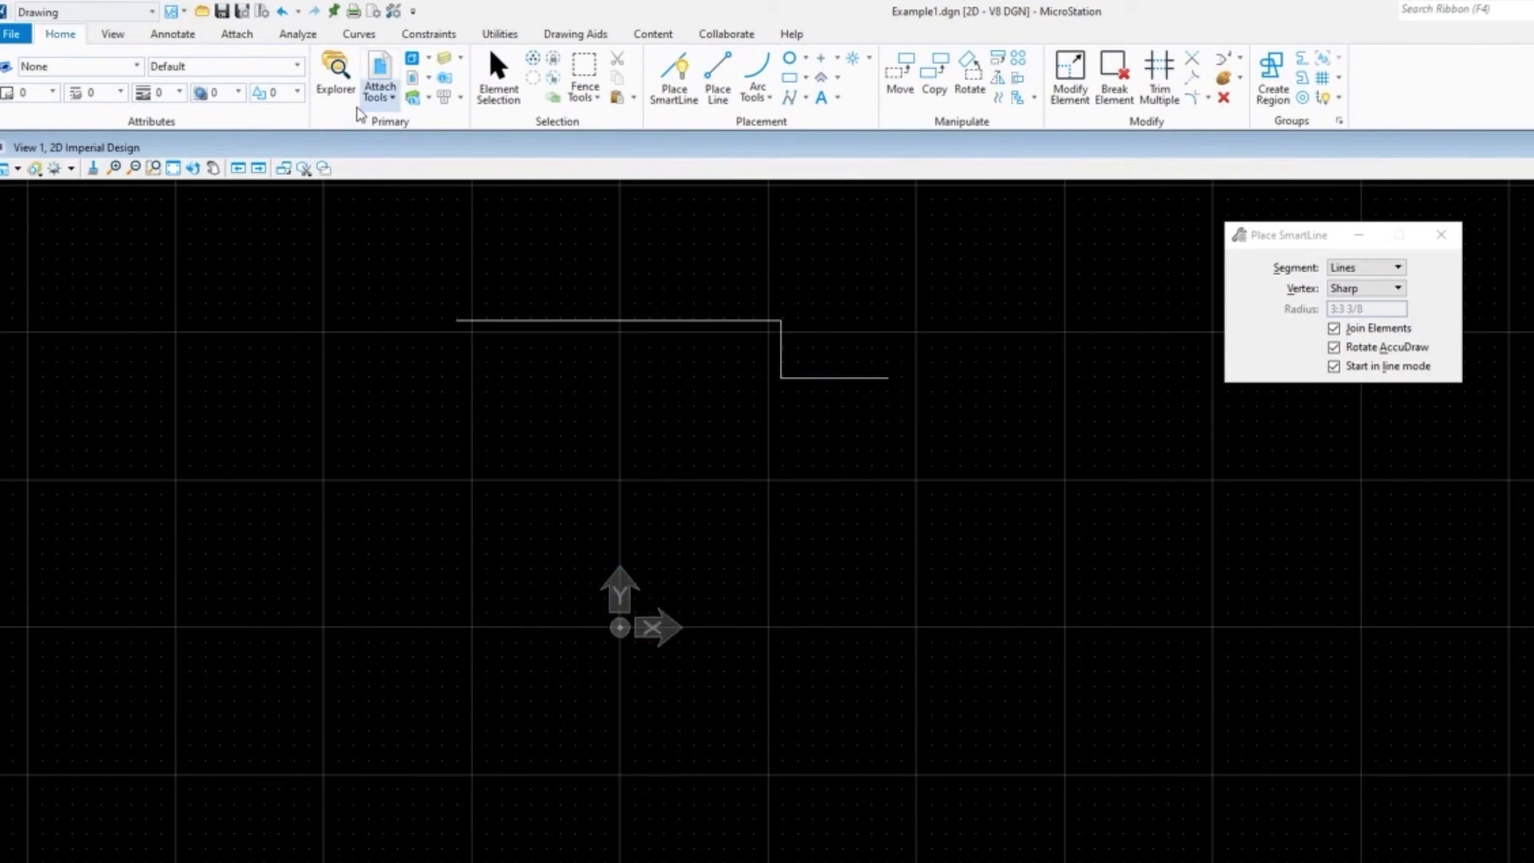
click(298, 12)
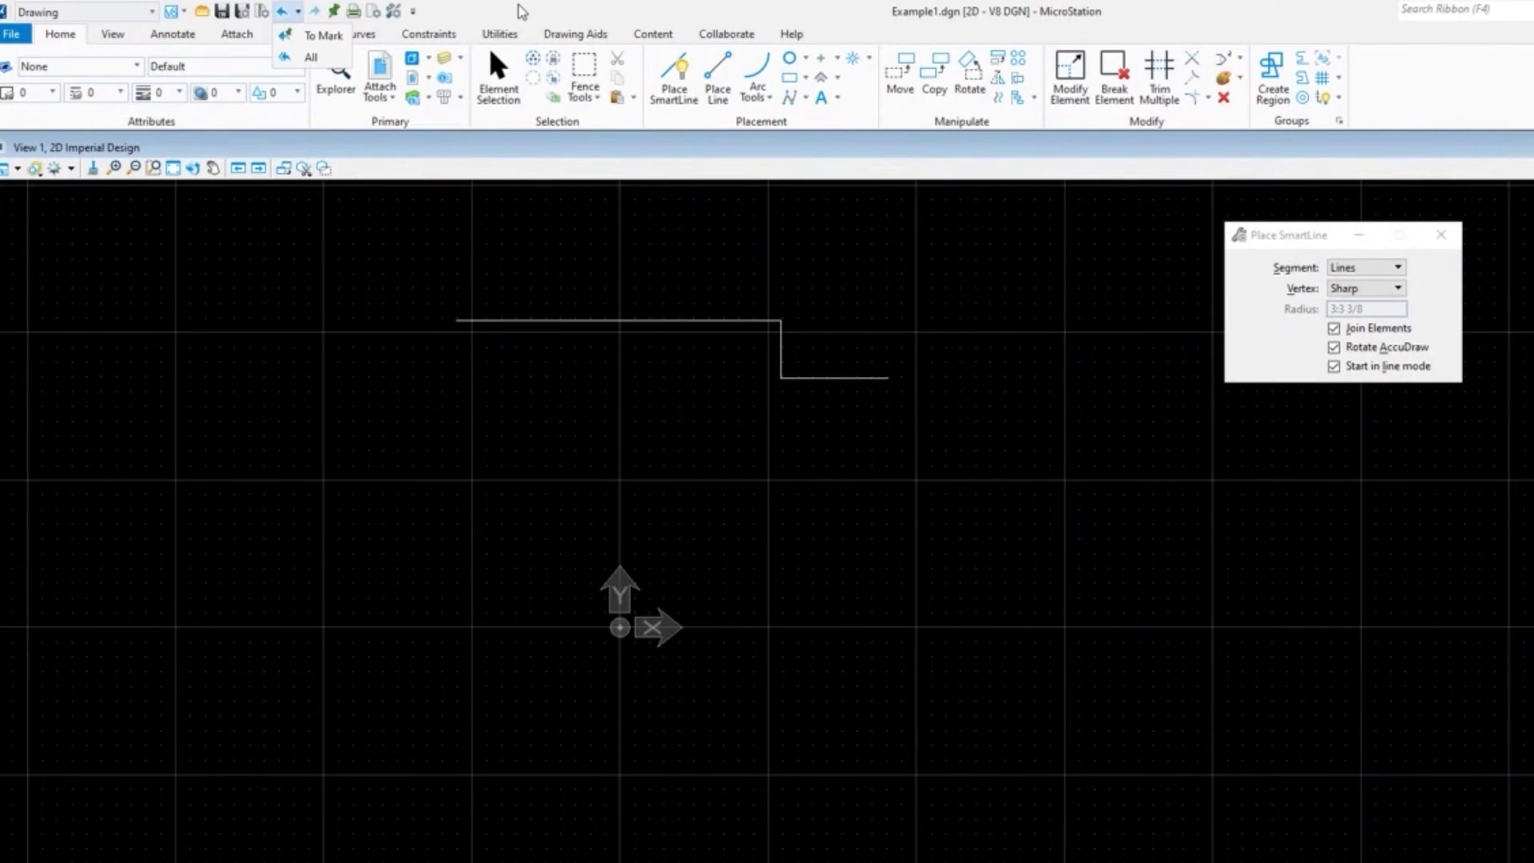
key(Escape)
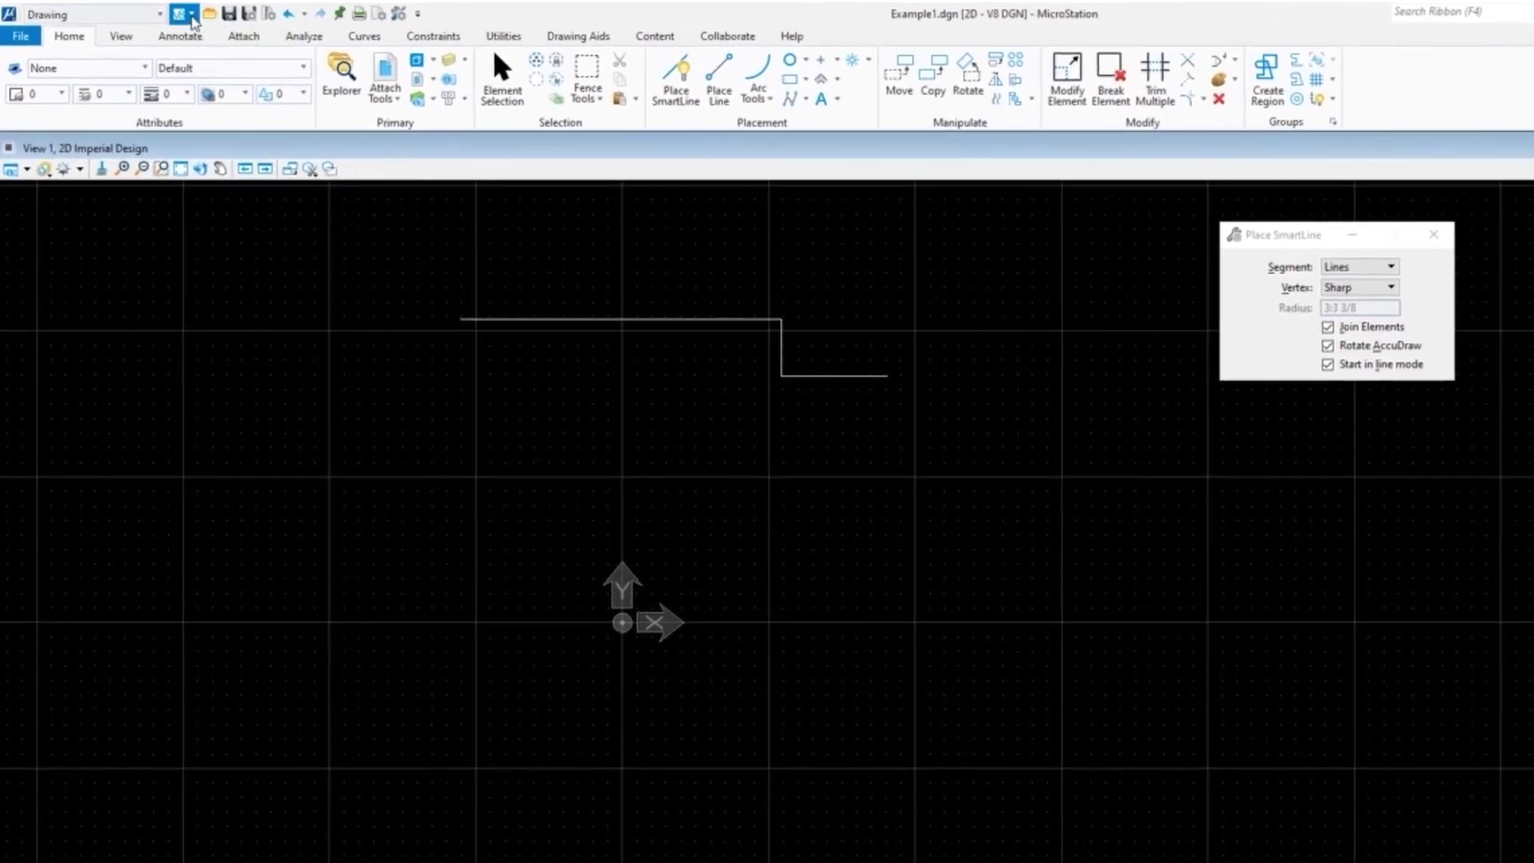
click(193, 14)
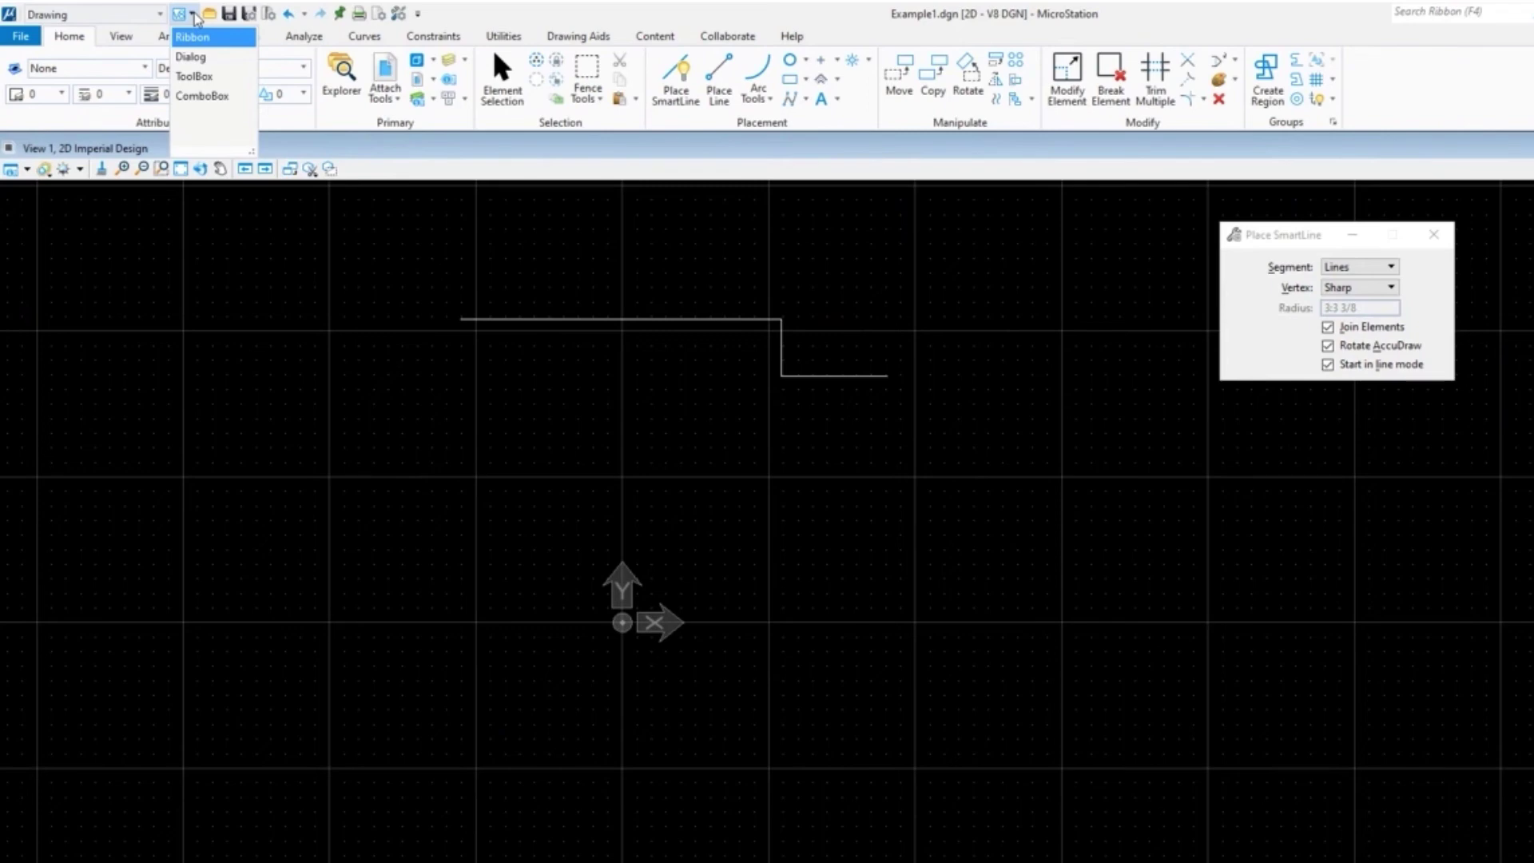
click(462, 19)
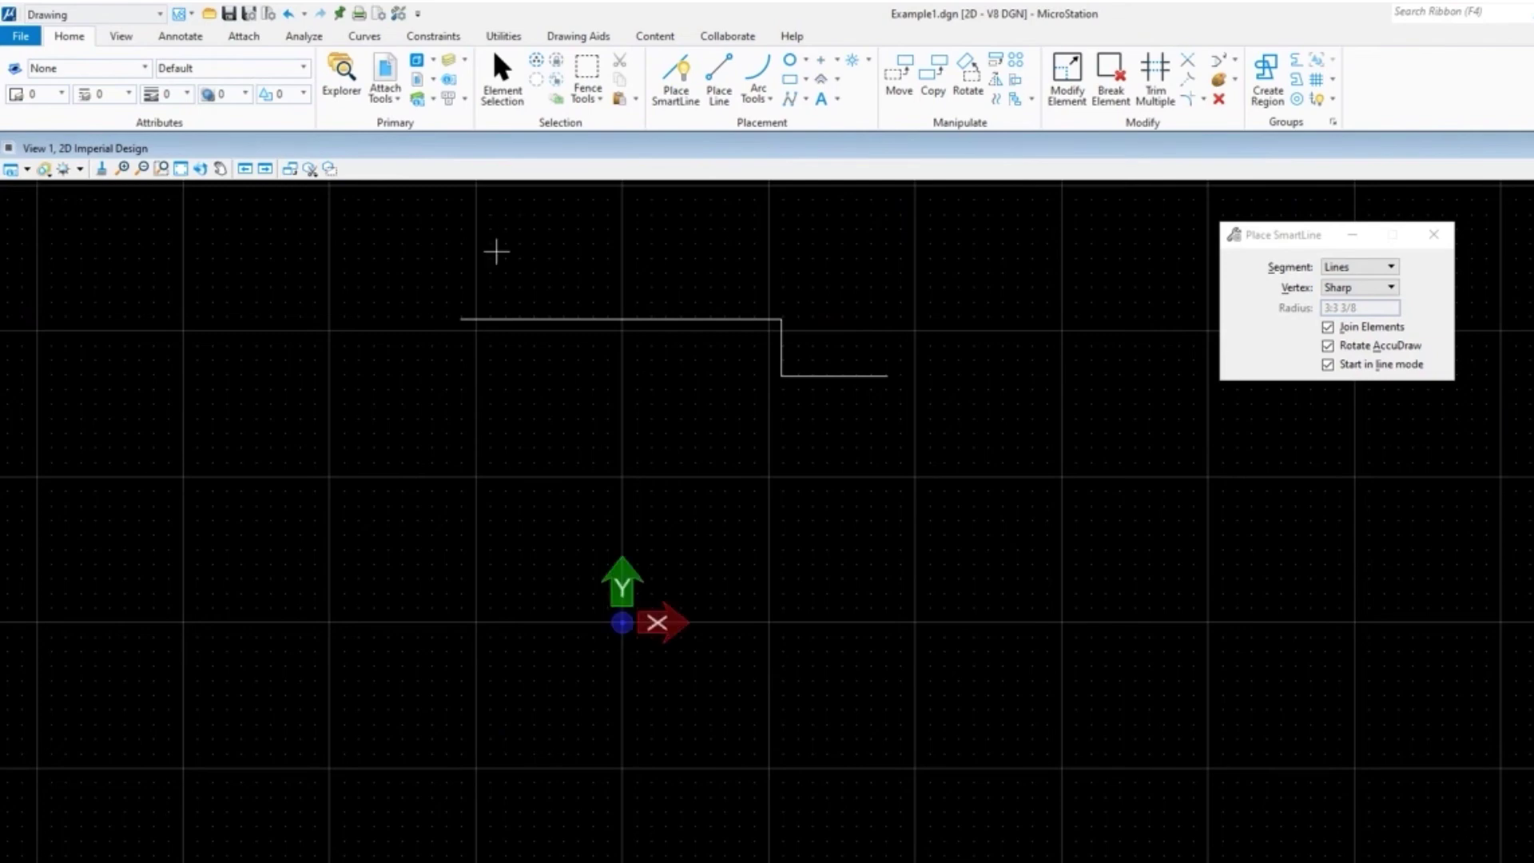